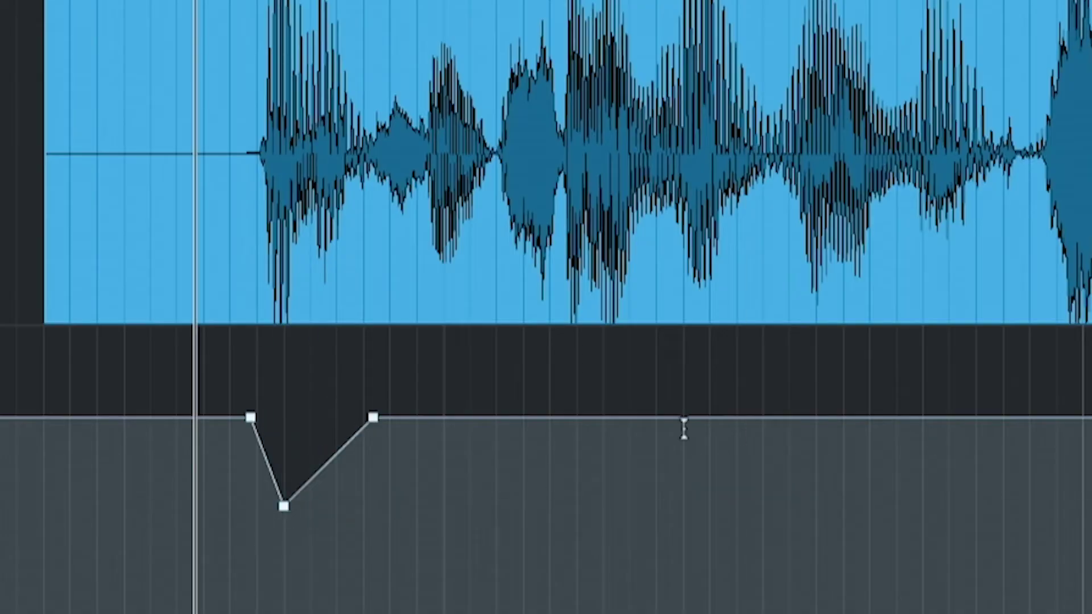
# Add two more dips to the automation envelope beneath the louder parts of the audio waveform
pyautogui.moveTo(683, 426); pyautogui.dragTo(563, 475)
pyautogui.moveTo(870, 419); pyautogui.dragTo(870, 512)
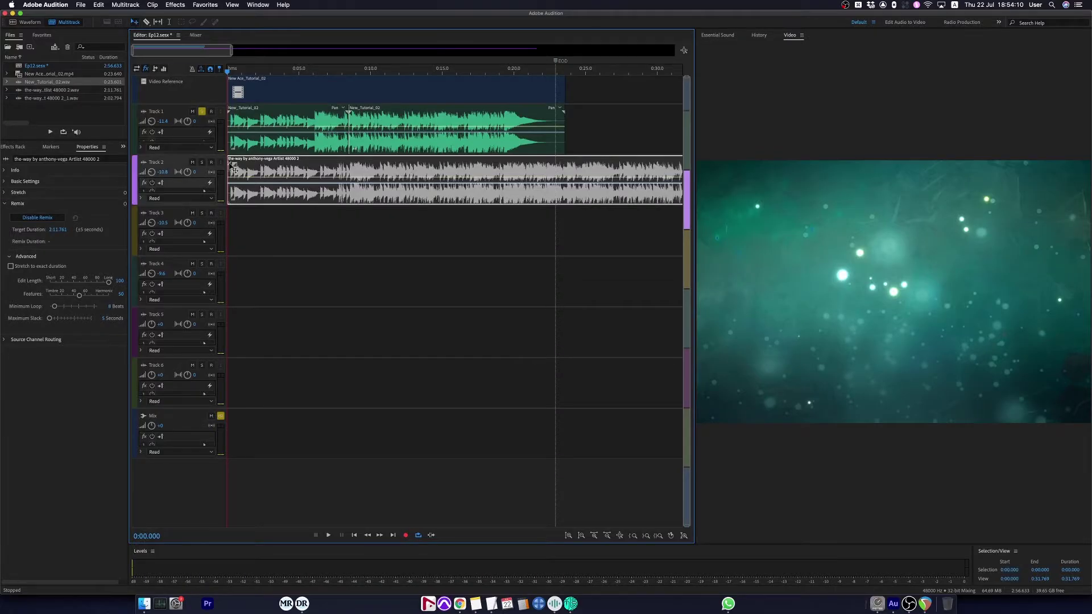
# Turn off Track 1's solo and remix Track 2's music clip to a target duration of 24 seconds
pyautogui.click(202, 112)
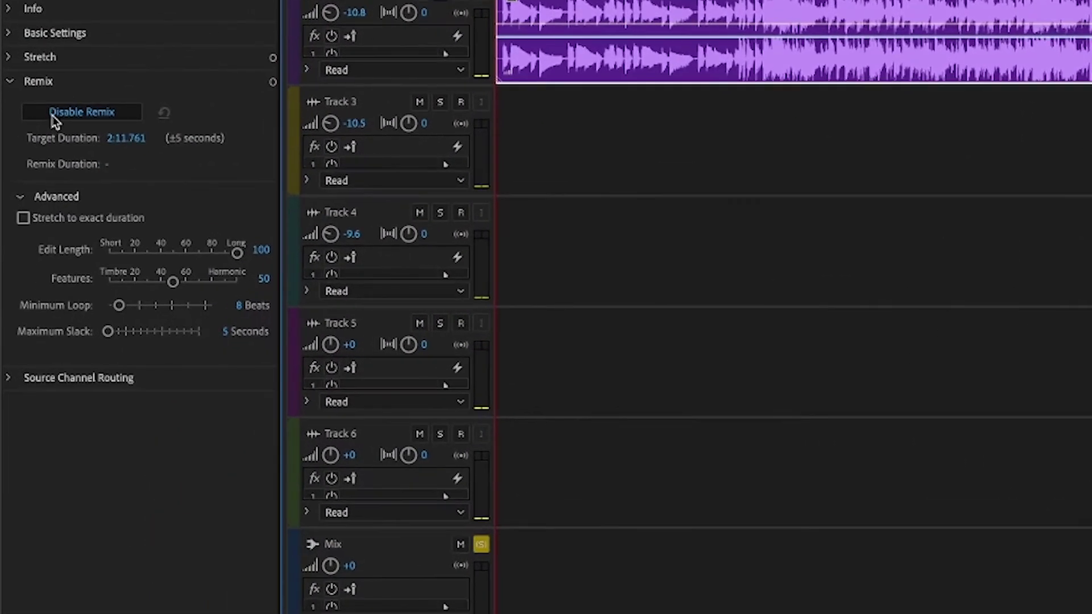
pyautogui.click(71, 112)
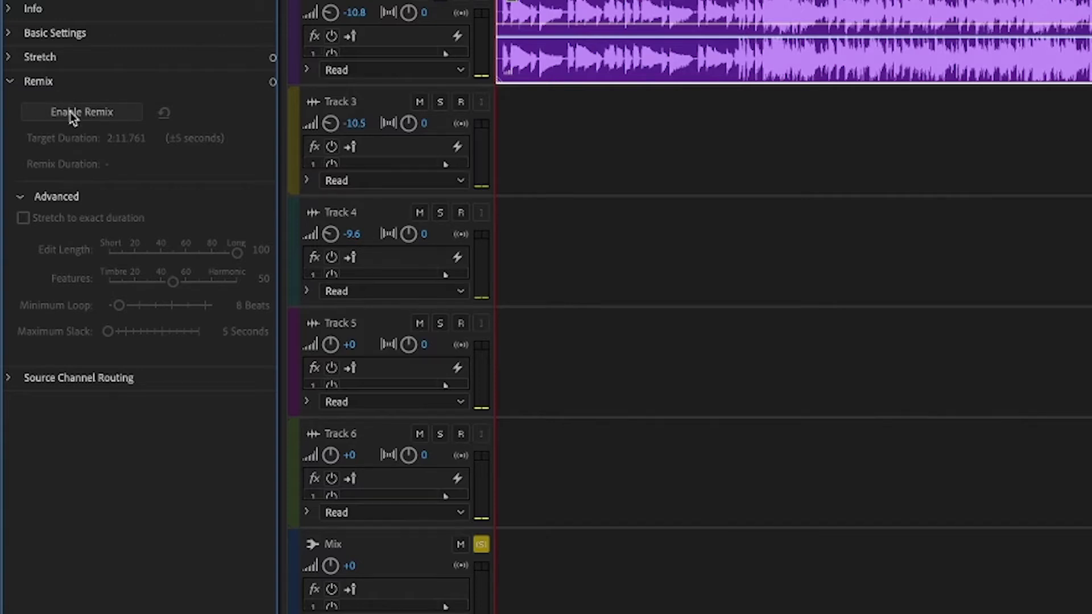
pyautogui.click(71, 113)
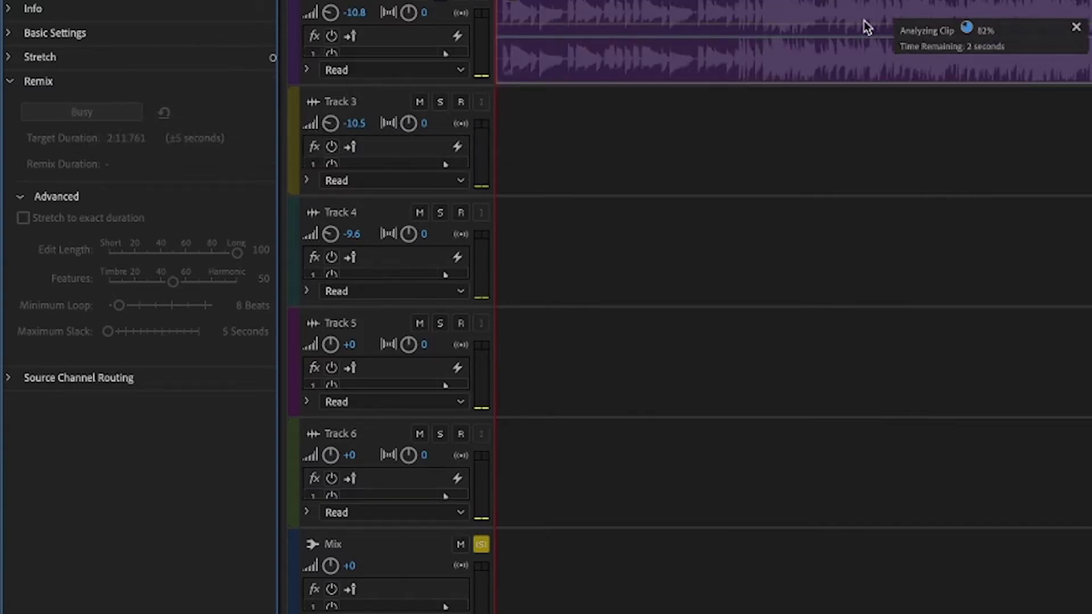
pyautogui.click(111, 143)
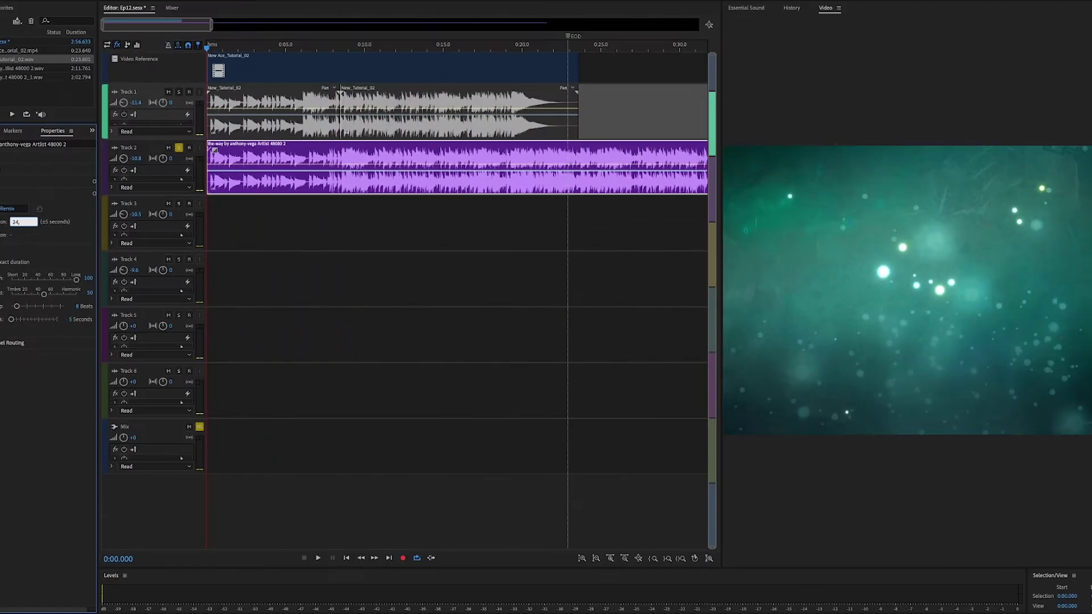
pyautogui.press('Return')
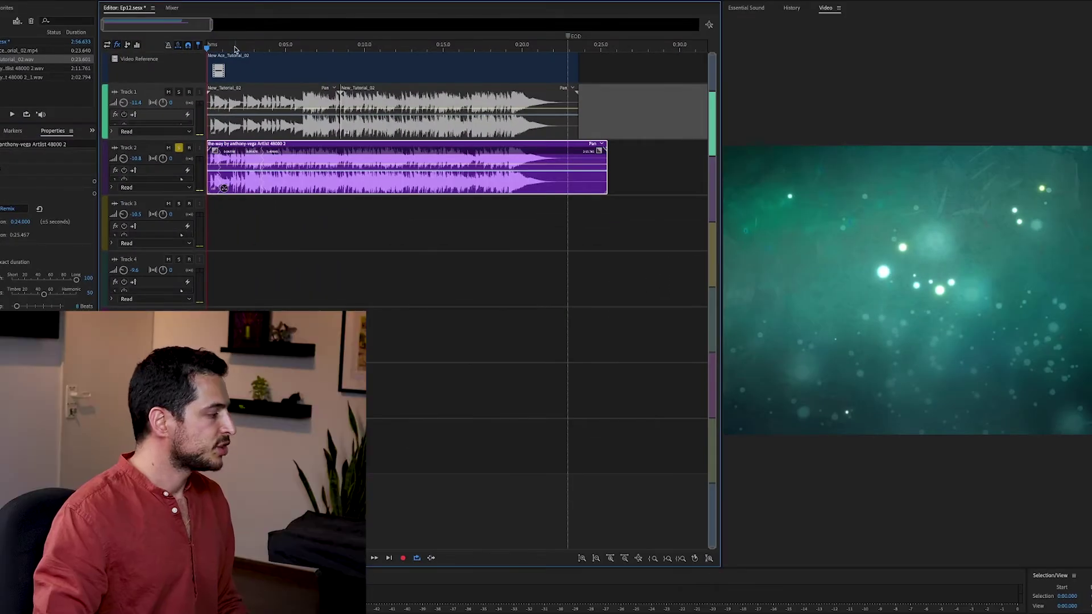
# Play the shortened music clip from the start and lower Track 2's volume to about -12.9 dB
pyautogui.press('space')
pyautogui.press('space')
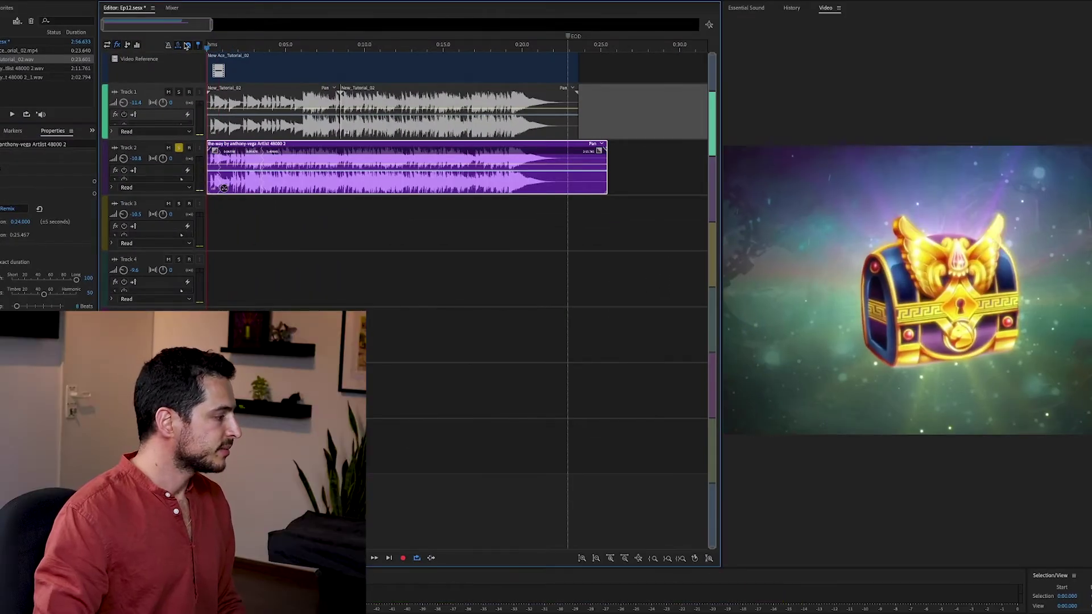
pyautogui.press('space')
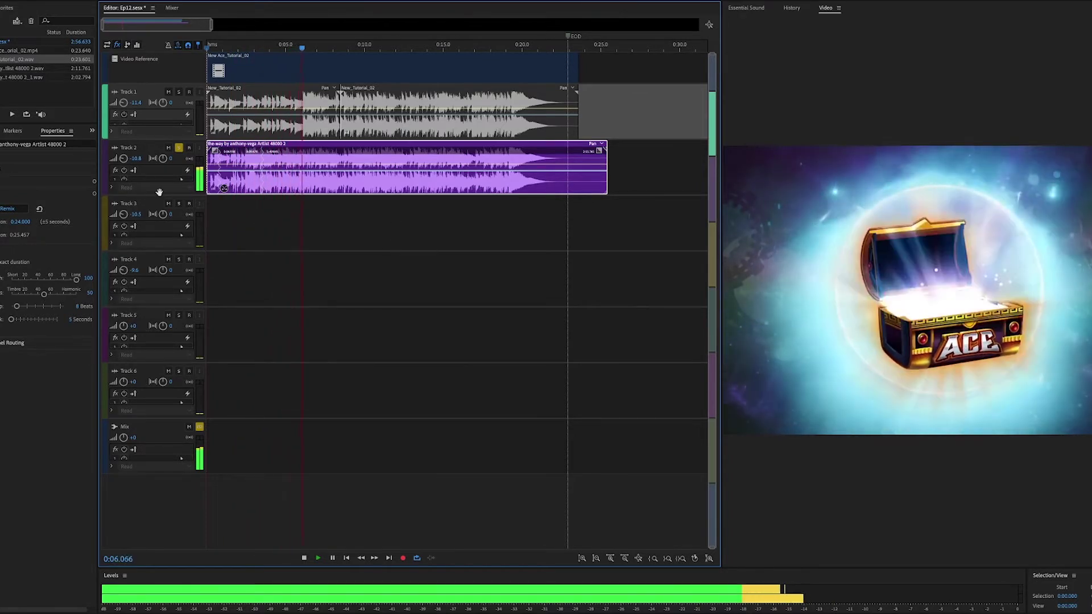
pyautogui.moveTo(123, 158); pyautogui.dragTo(125, 162)
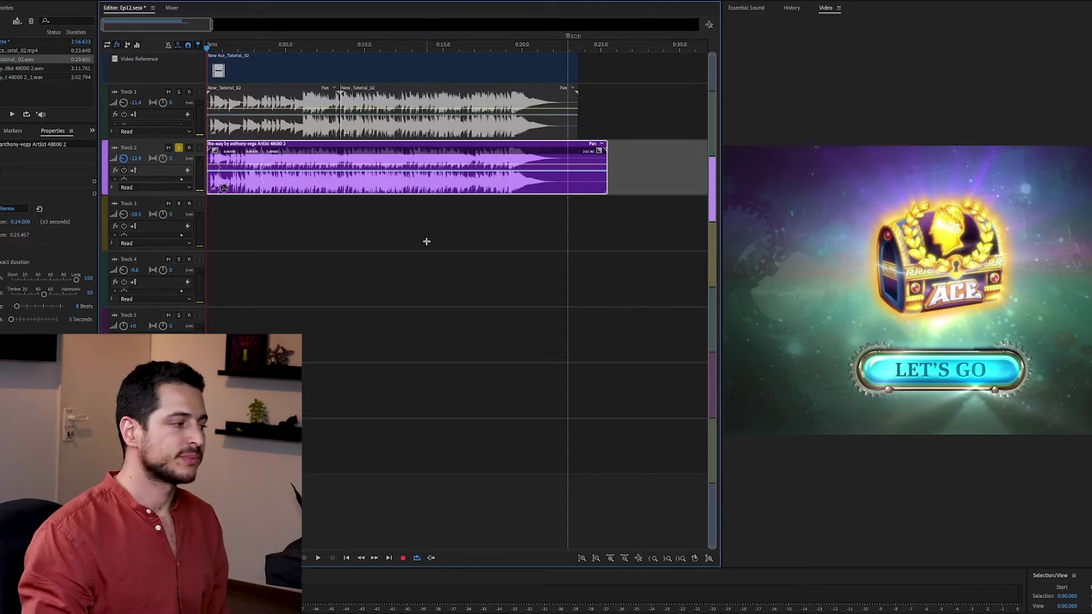
# Audition the remix edit points in Track 2's clip, from about 0:00.4 and from about 0:03.1
pyautogui.moveTo(222, 47); pyautogui.dragTo(207, 48)
pyautogui.scroll(5, 207, 220)
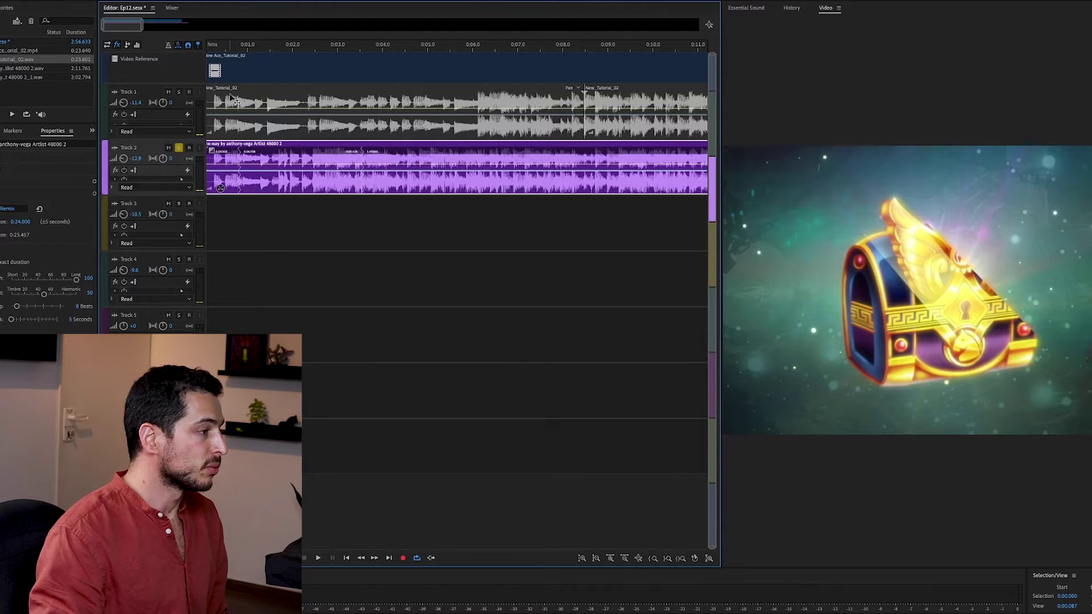
pyautogui.press('space')
pyautogui.click(221, 49)
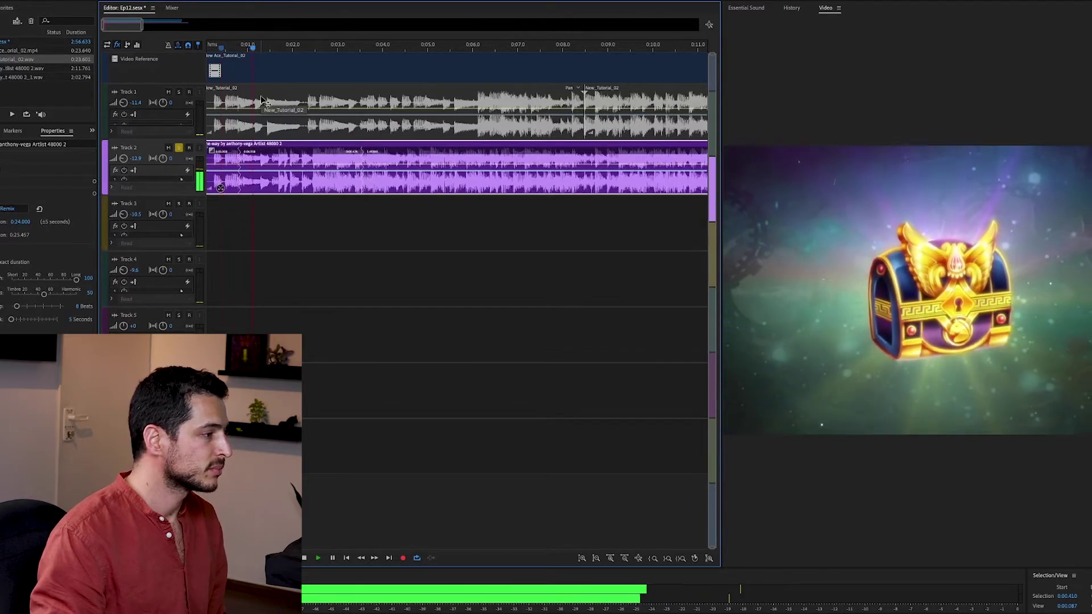
pyautogui.press('space')
pyautogui.click(341, 48)
pyautogui.press('space')
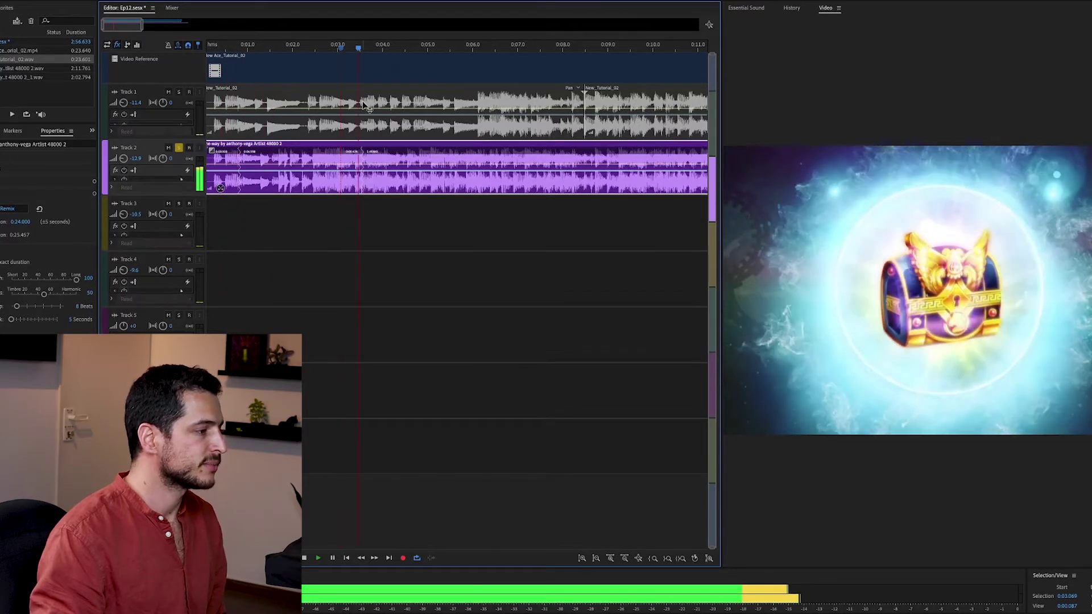
pyautogui.scroll(-4, 378, 227)
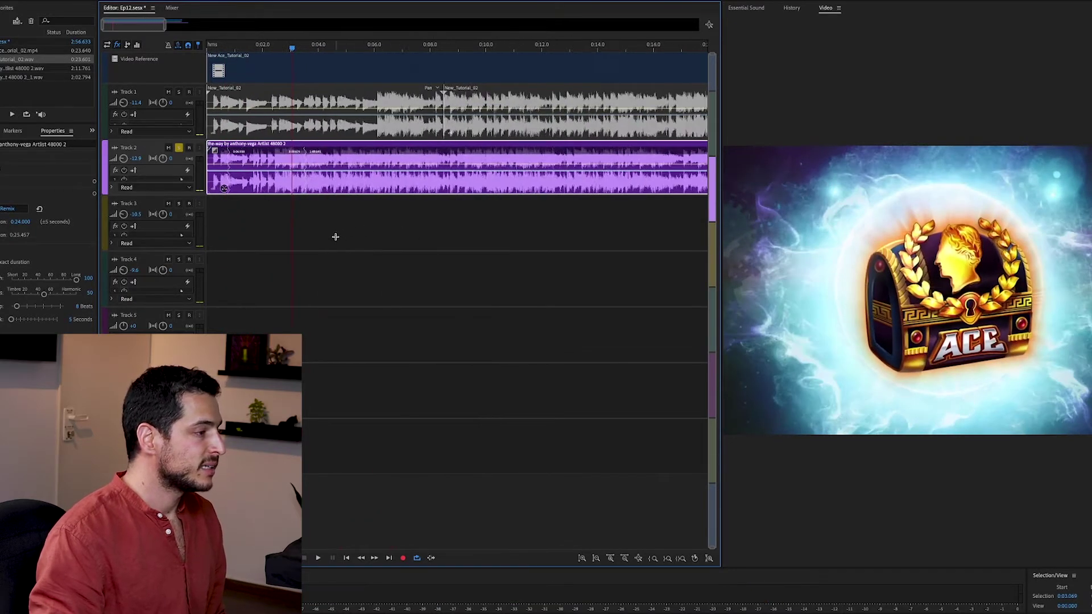
# Solo Track 1 instead of Track 2 and play its music, including the section from about 0:15.7
pyautogui.click(179, 148)
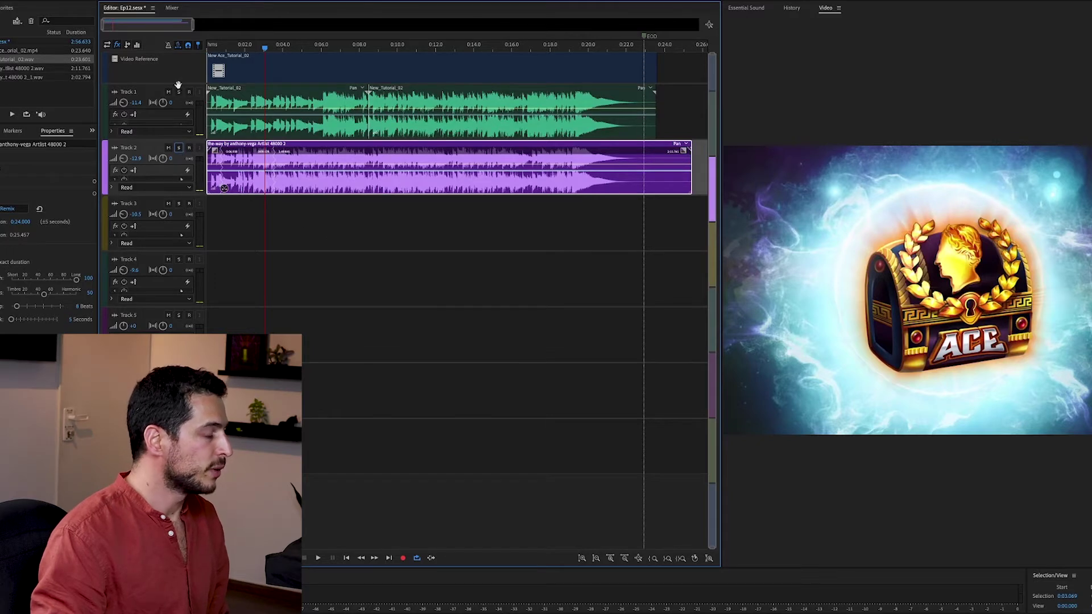
pyautogui.click(179, 93)
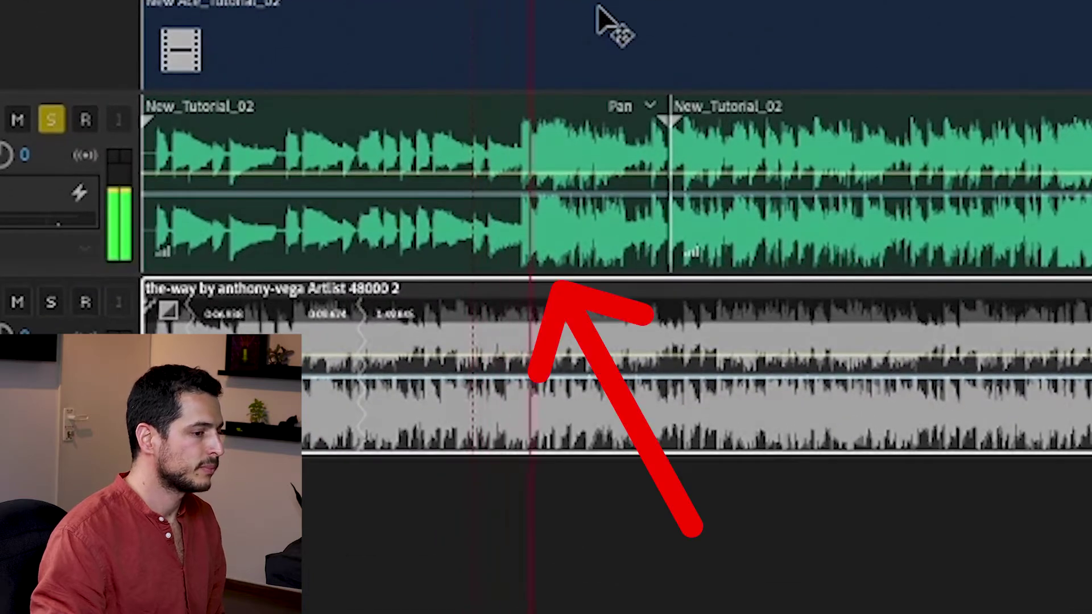
pyautogui.press('space')
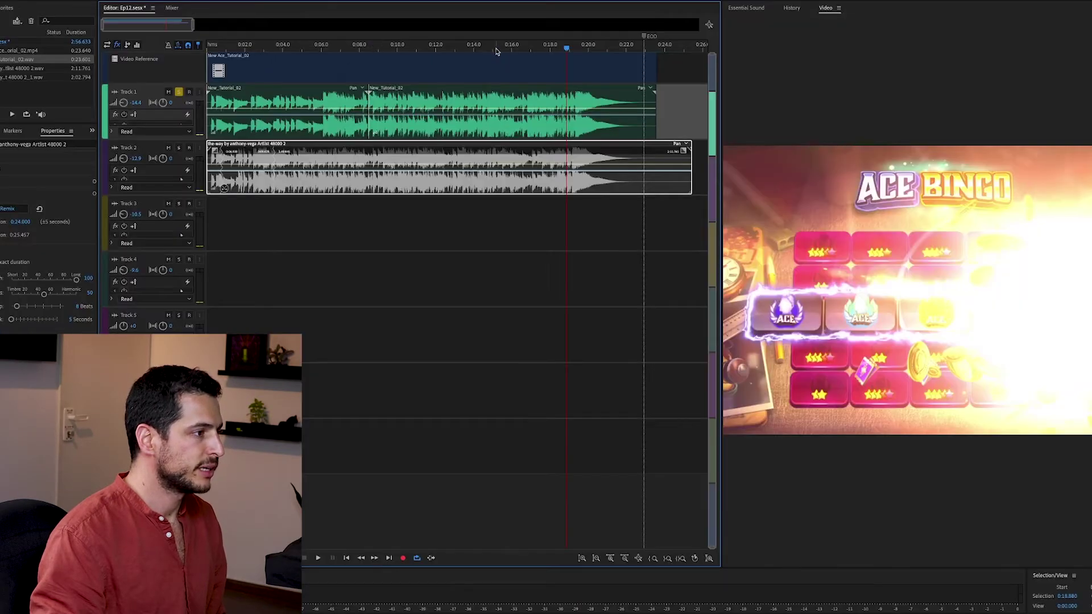
pyautogui.click(505, 48)
pyautogui.press('space')
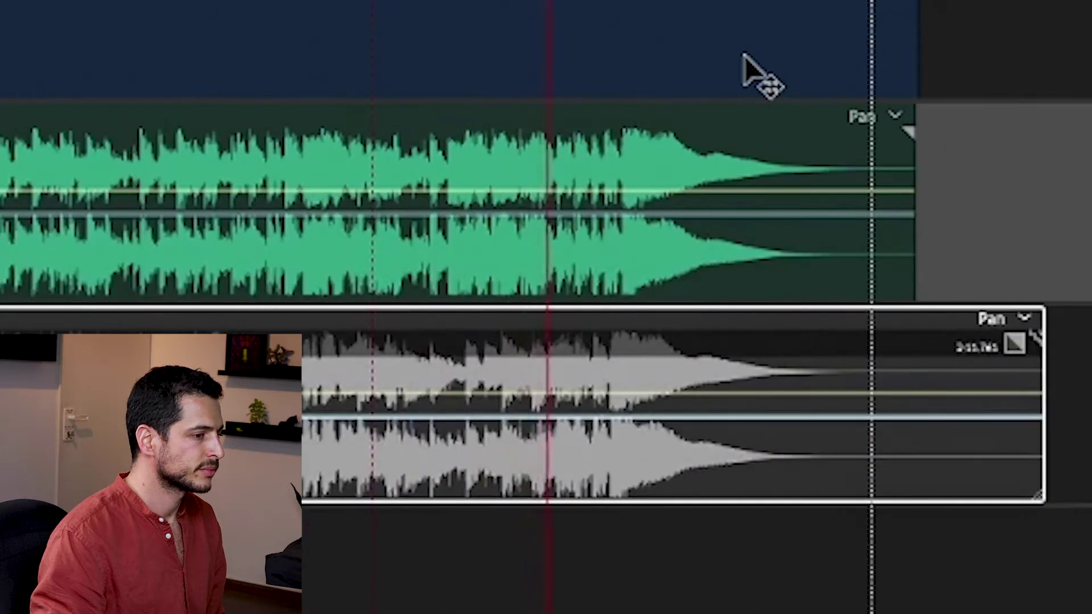
pyautogui.press('space')
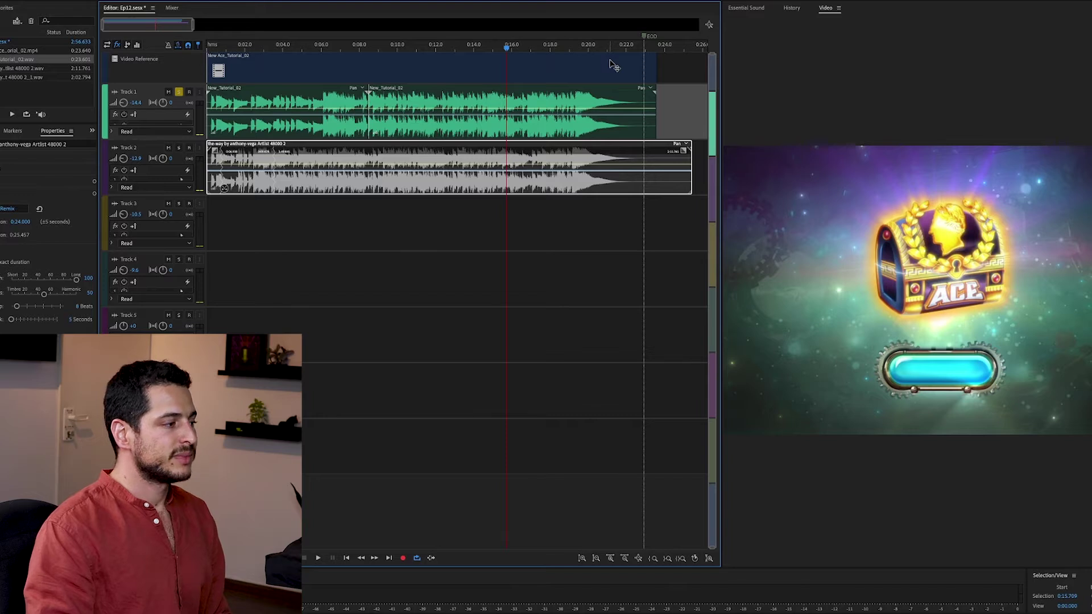
# Check Track 1's sync points with the video at about 0:05.85 and 0:19.15
pyautogui.click(318, 48)
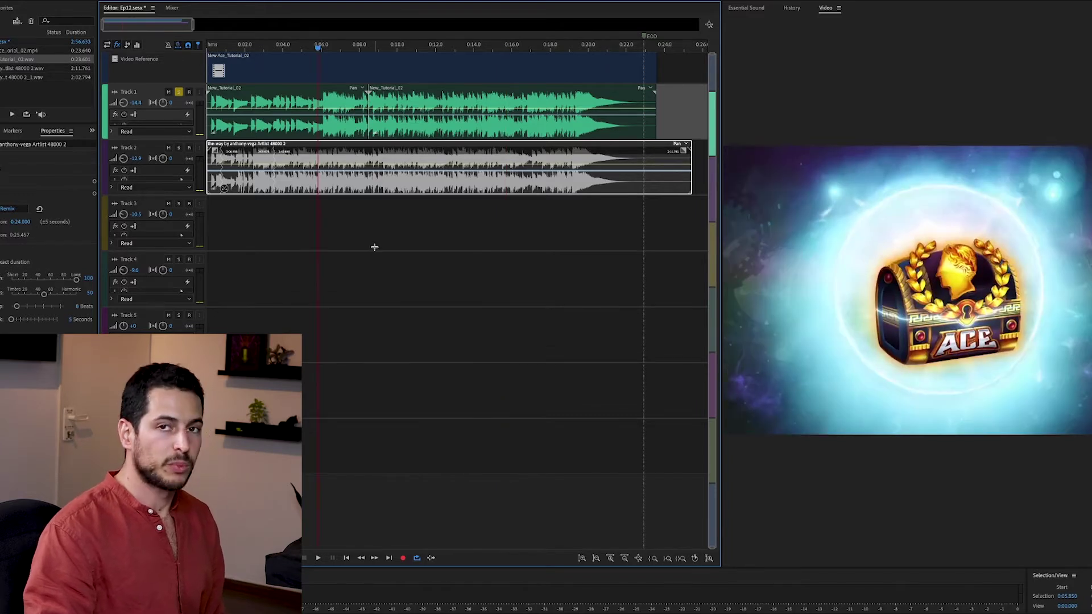
pyautogui.press('space')
pyautogui.press('space')
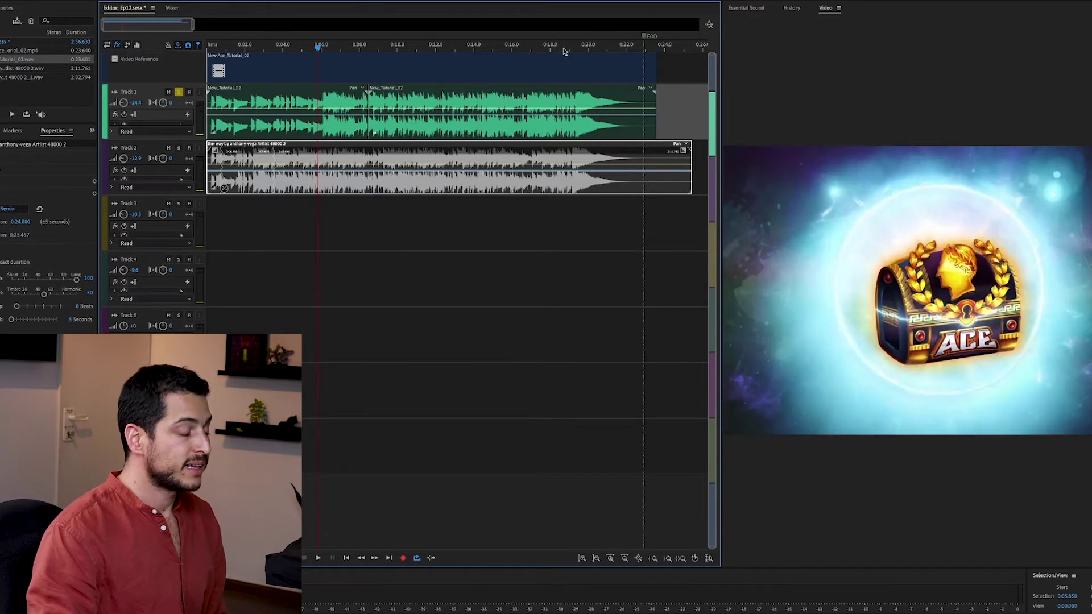
pyautogui.click(572, 48)
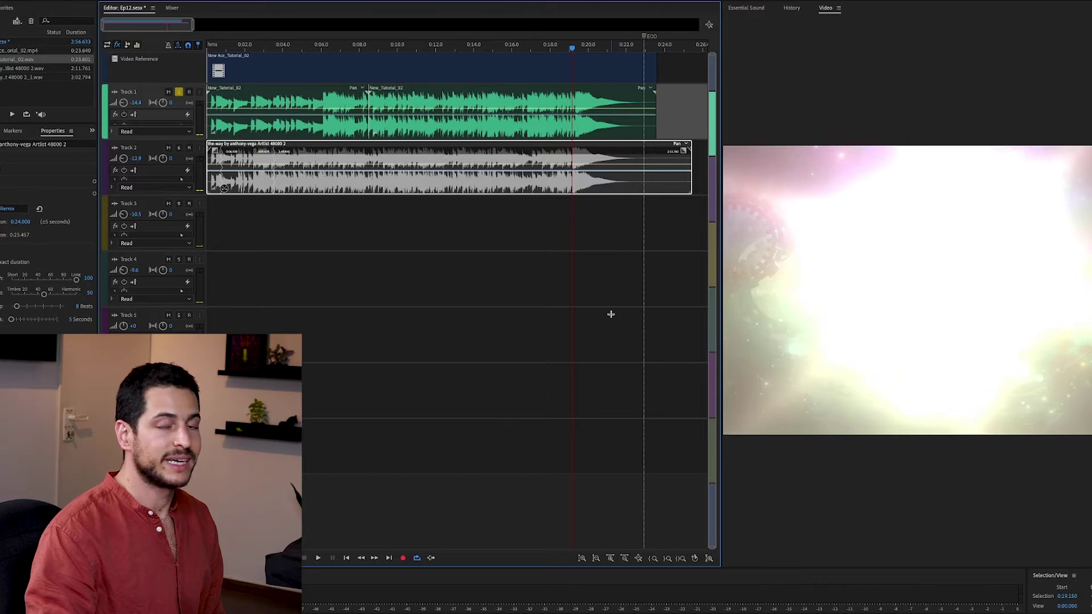
pyautogui.press('space')
pyautogui.press('space')
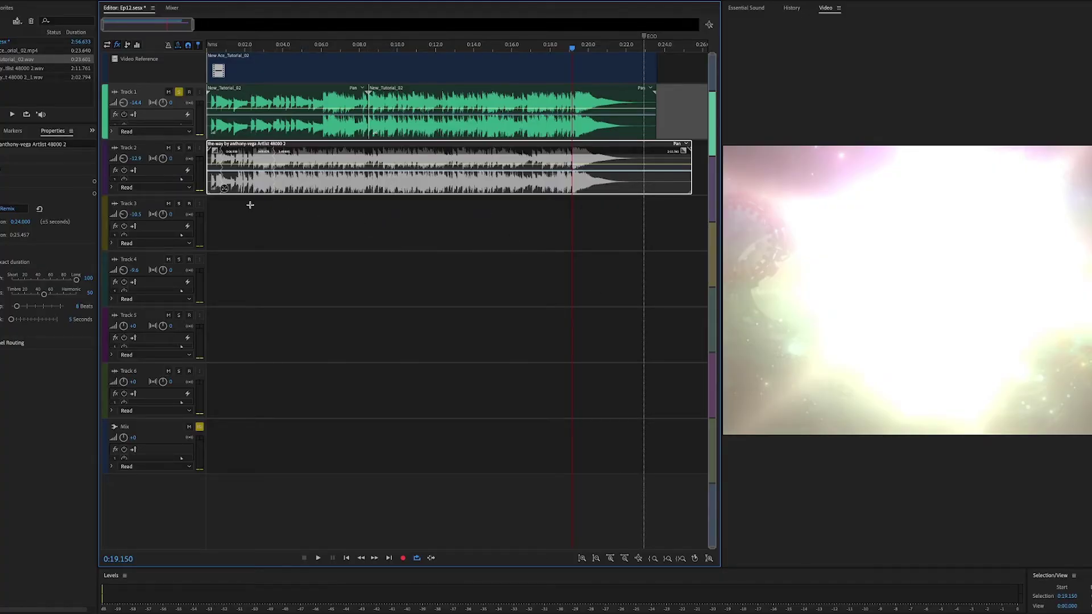
# Undo the remix of Track 2's clip and play the original music from the start with only Track 2 soloed
pyautogui.hotkey('ctrl', 'z')
pyautogui.click(179, 148)
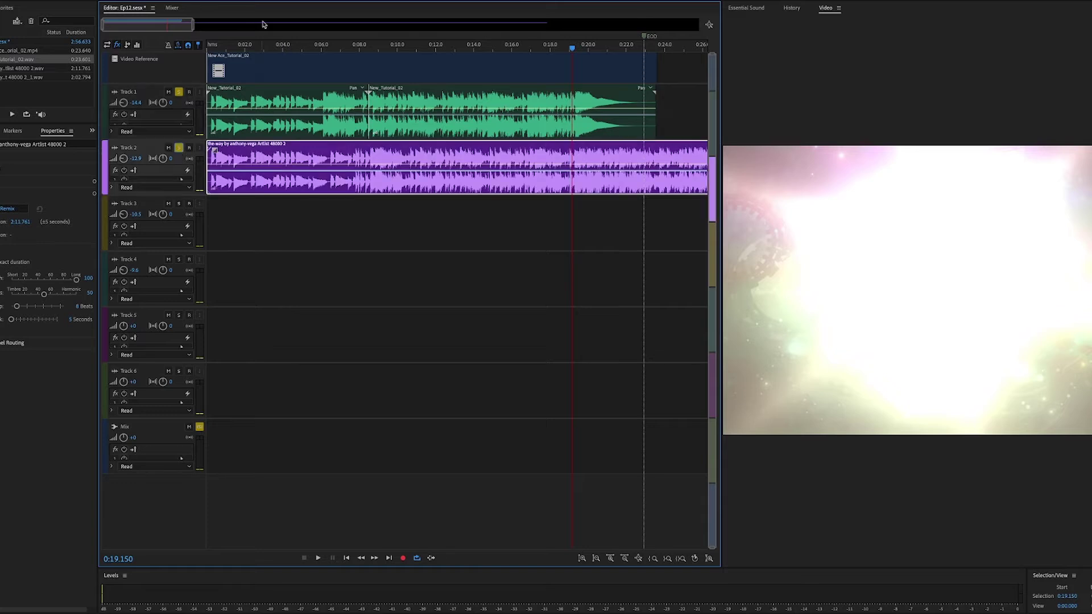
pyautogui.moveTo(260, 50); pyautogui.dragTo(198, 48)
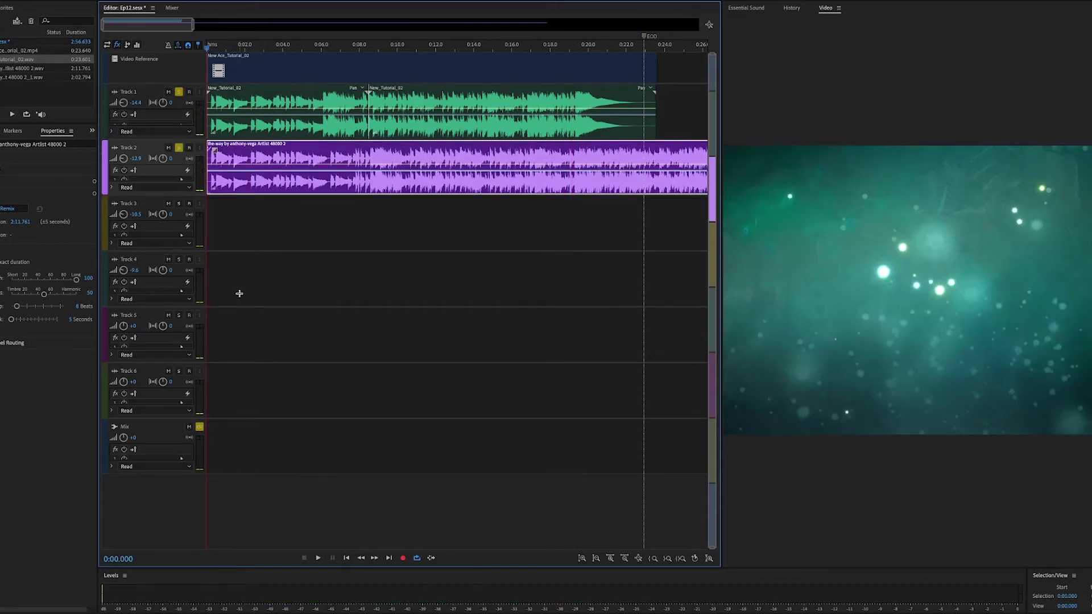
pyautogui.press('space')
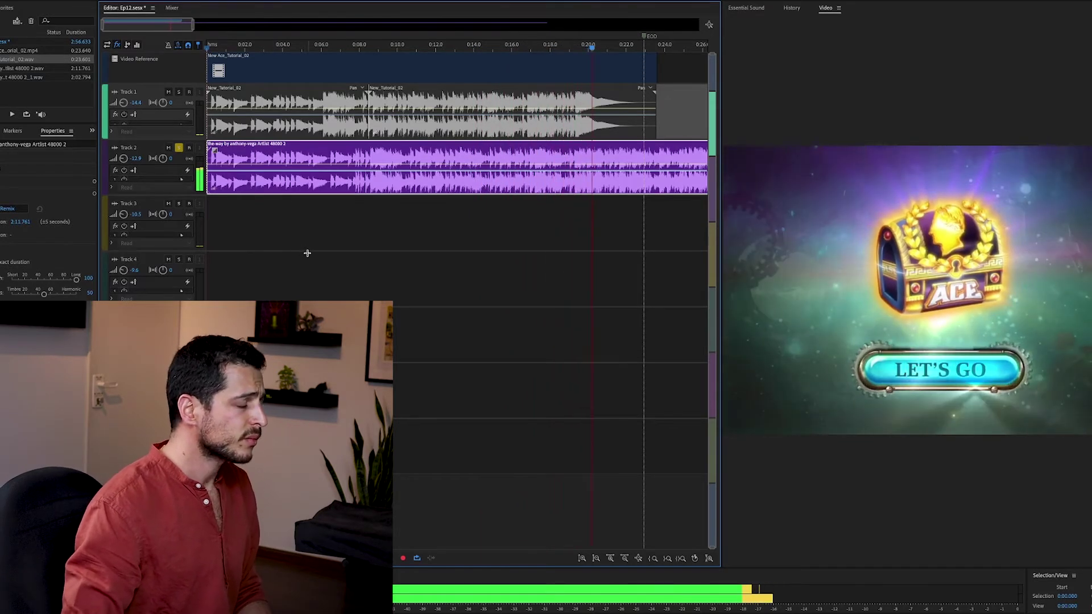
pyautogui.press('space')
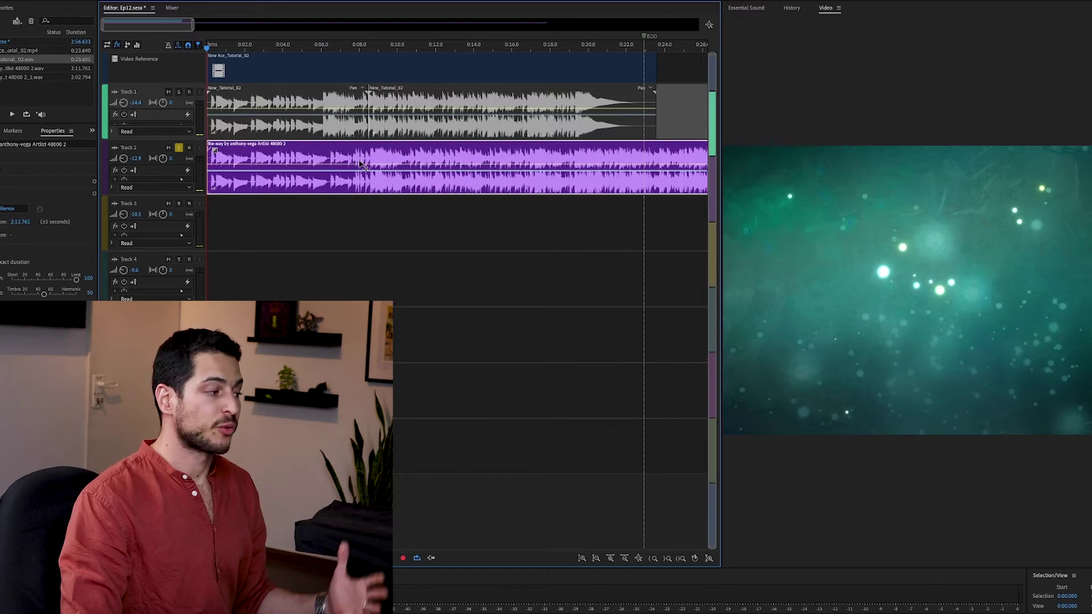
# Audition Track 2 twice from about 0:07.6 across the point where the music builds up
pyautogui.click(352, 50)
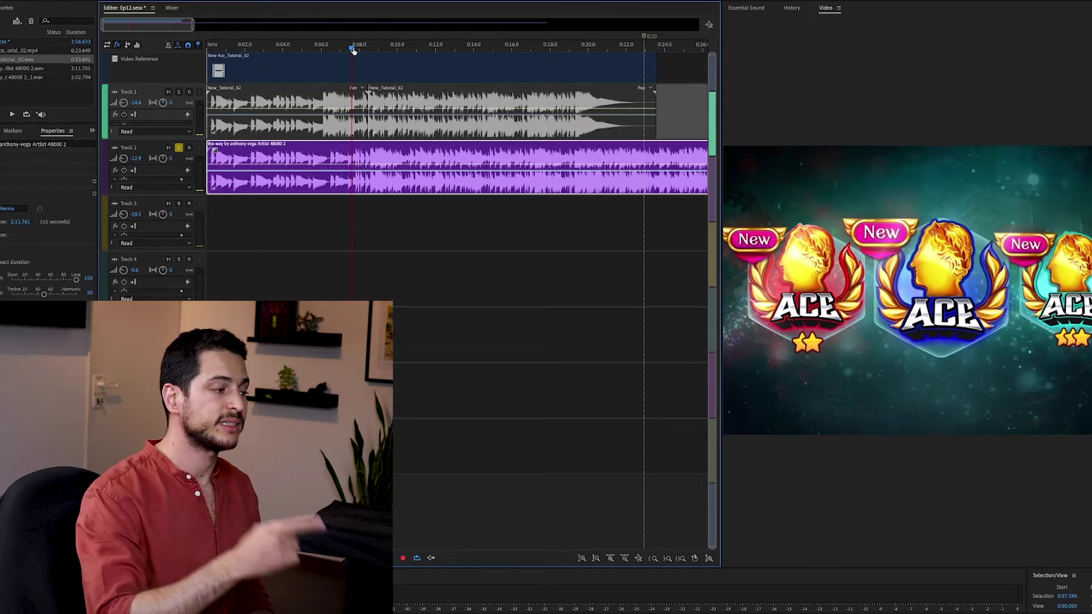
pyautogui.press('space')
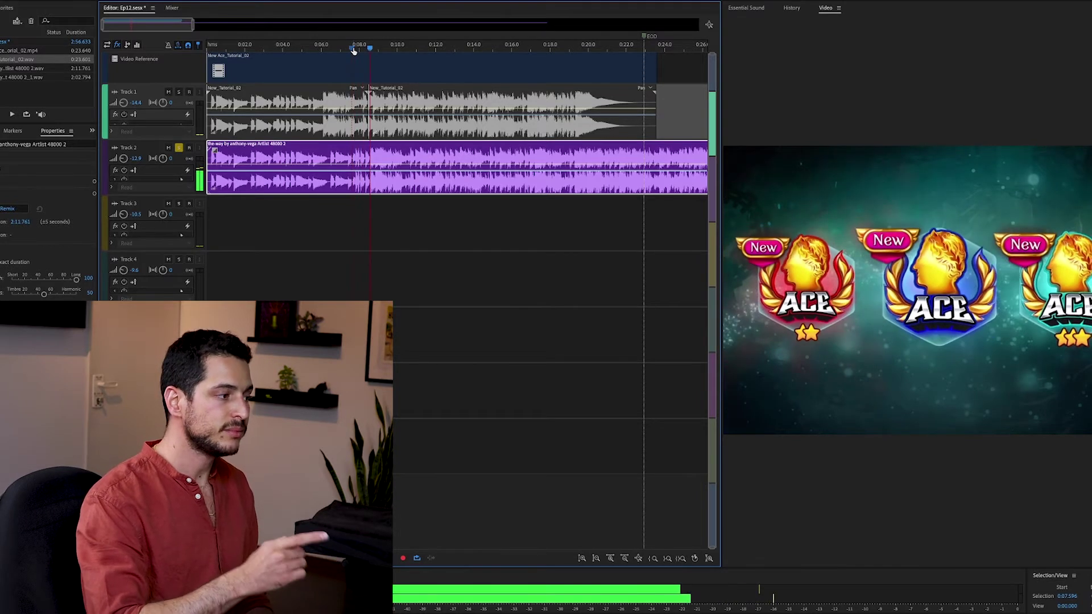
pyautogui.press('space')
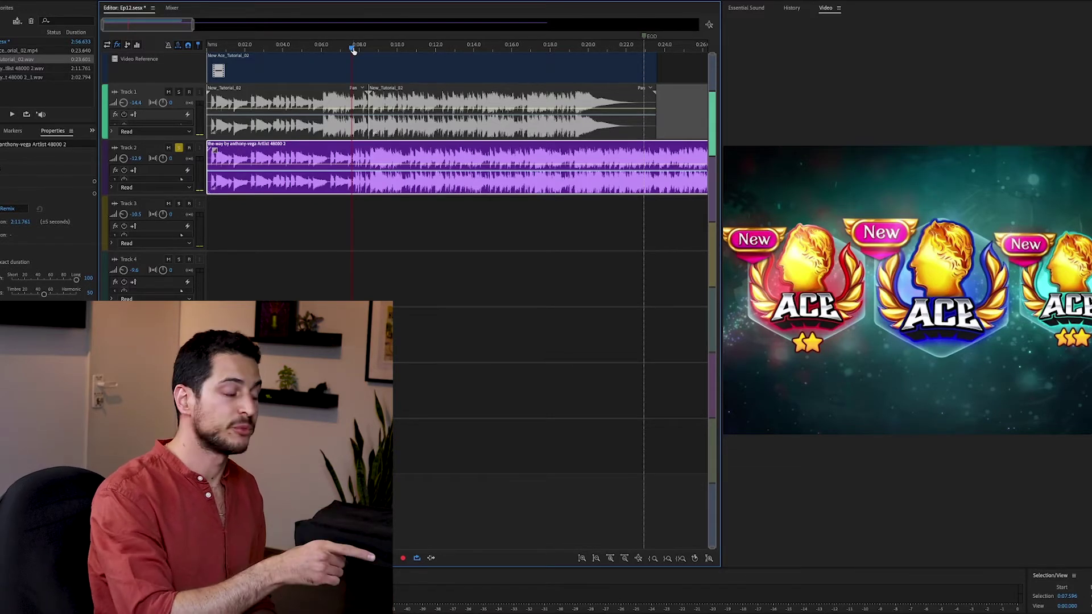
pyautogui.press('space')
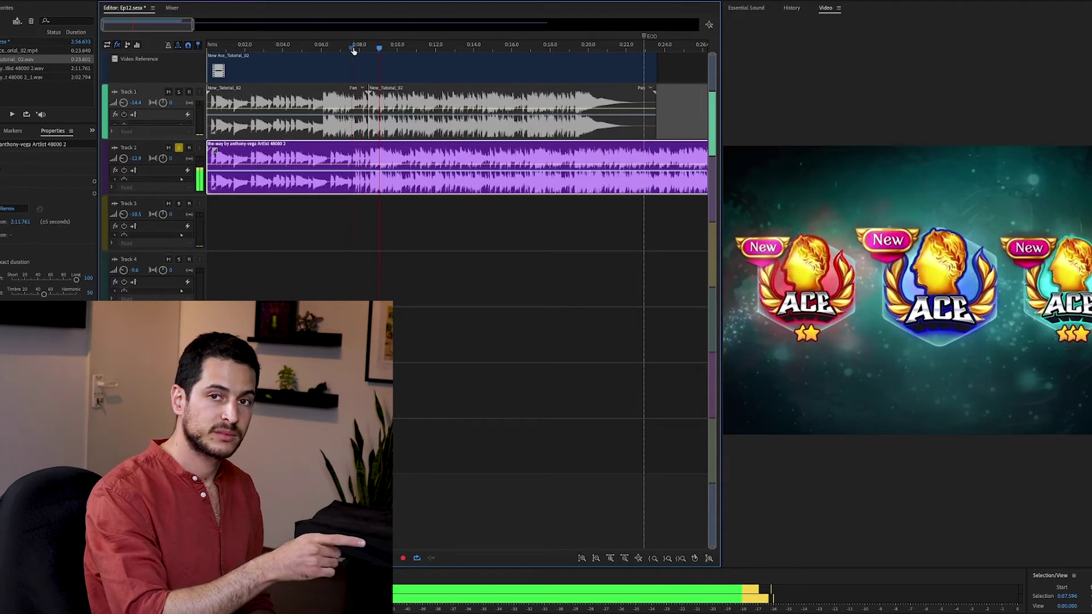
pyautogui.press('space')
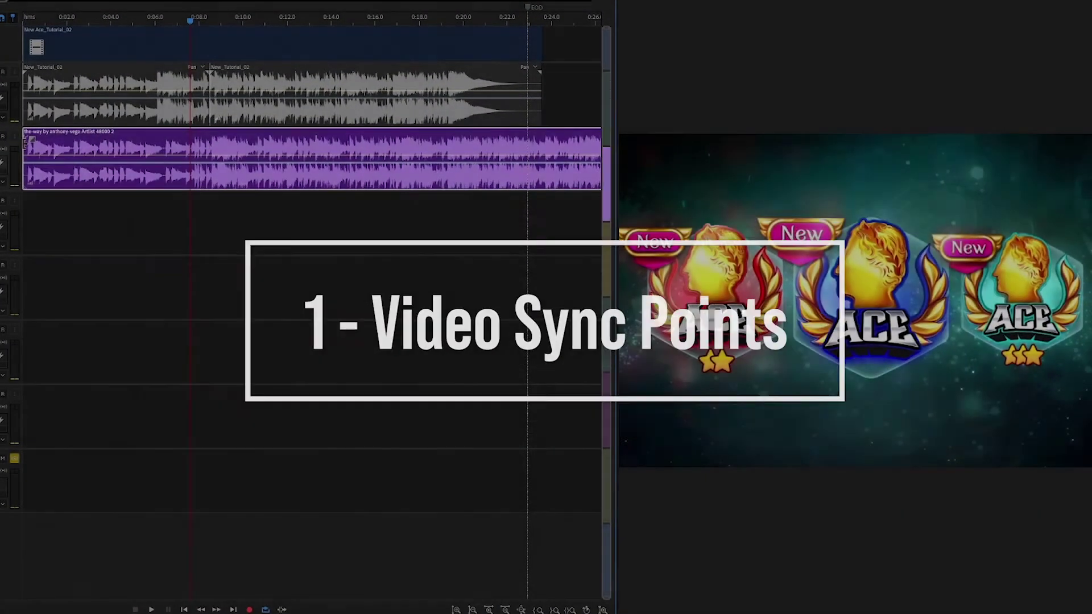
# Trim the start of Track 2's music clip to about 0:08.5 and move the clip to begin at about 0:03.5
pyautogui.moveTo(24, 143); pyautogui.dragTo(208, 165)
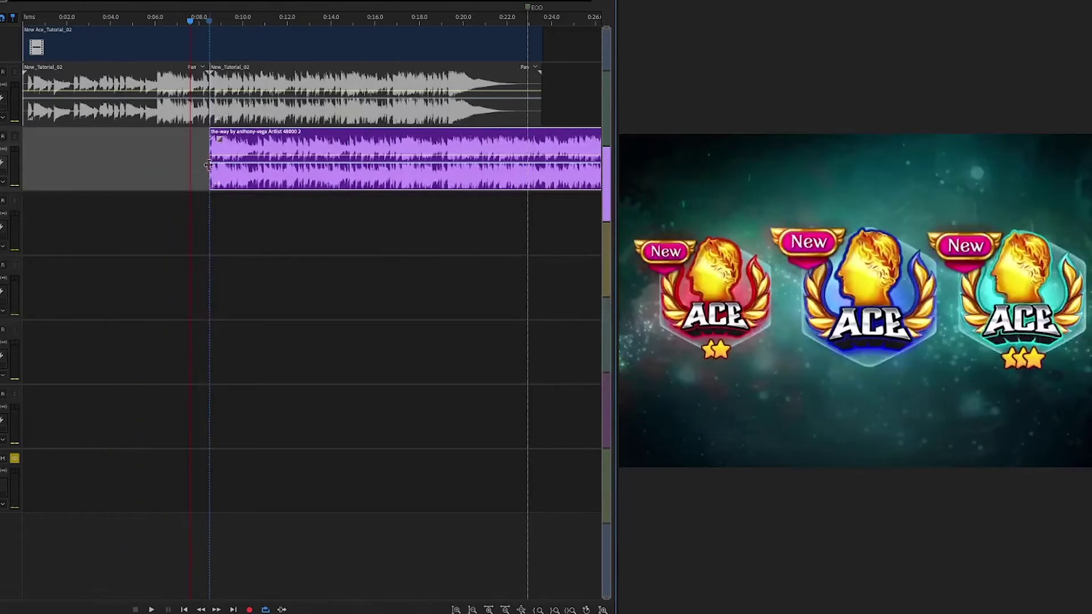
pyautogui.scroll(4, 186, 200)
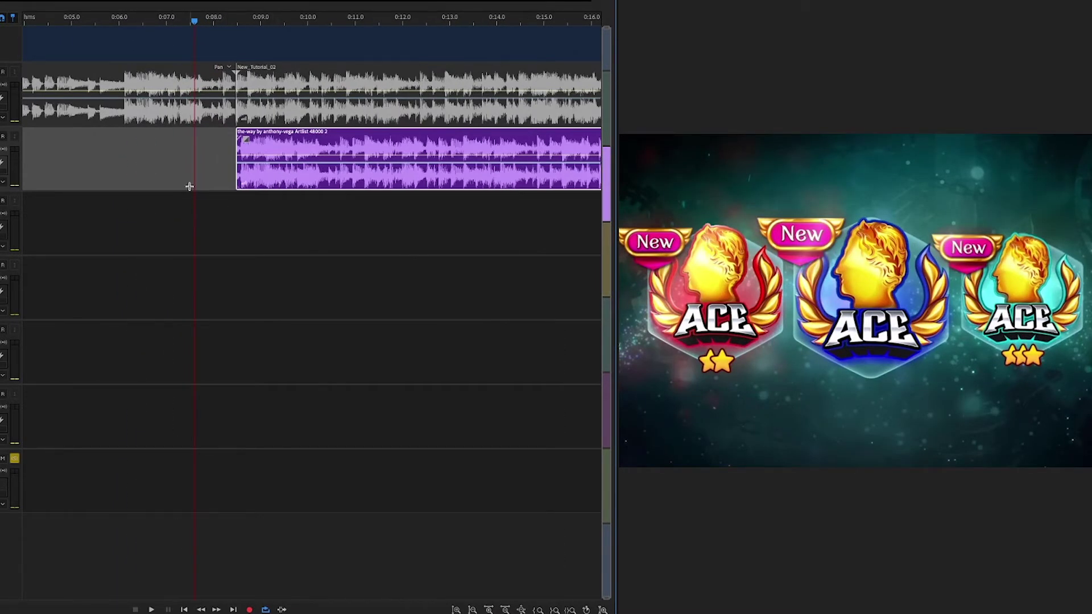
pyautogui.moveTo(322, 183); pyautogui.dragTo(159, 187)
pyautogui.hscroll(-3, 196, 219)
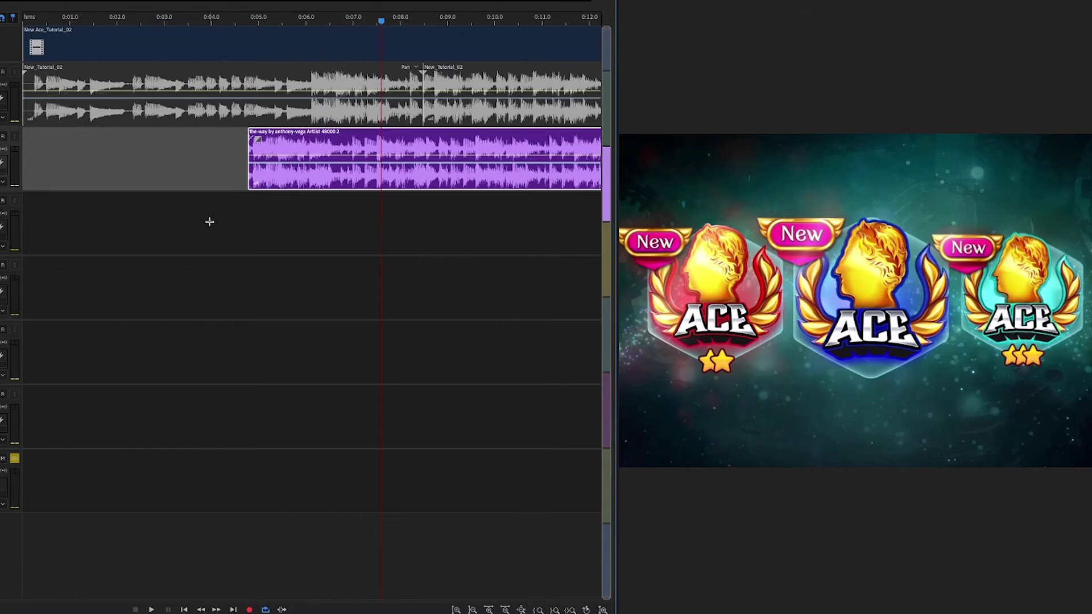
pyautogui.scroll(-2, 209, 221)
pyautogui.moveTo(260, 184); pyautogui.dragTo(219, 182)
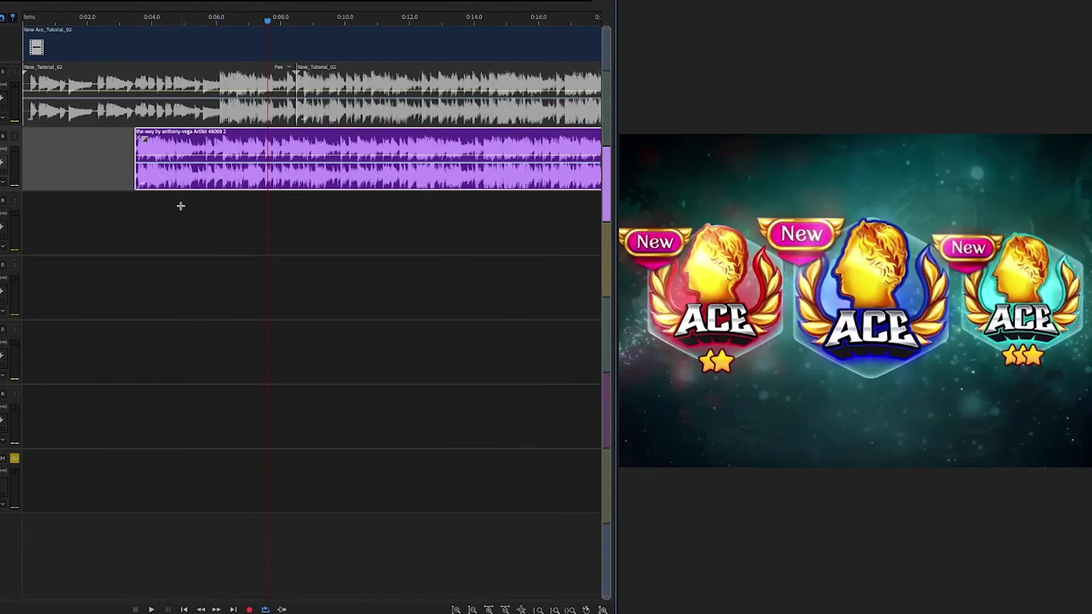
# Split Track 2's music clip at about 2:00, just before its final decay
pyautogui.scroll(-4, 169, 224)
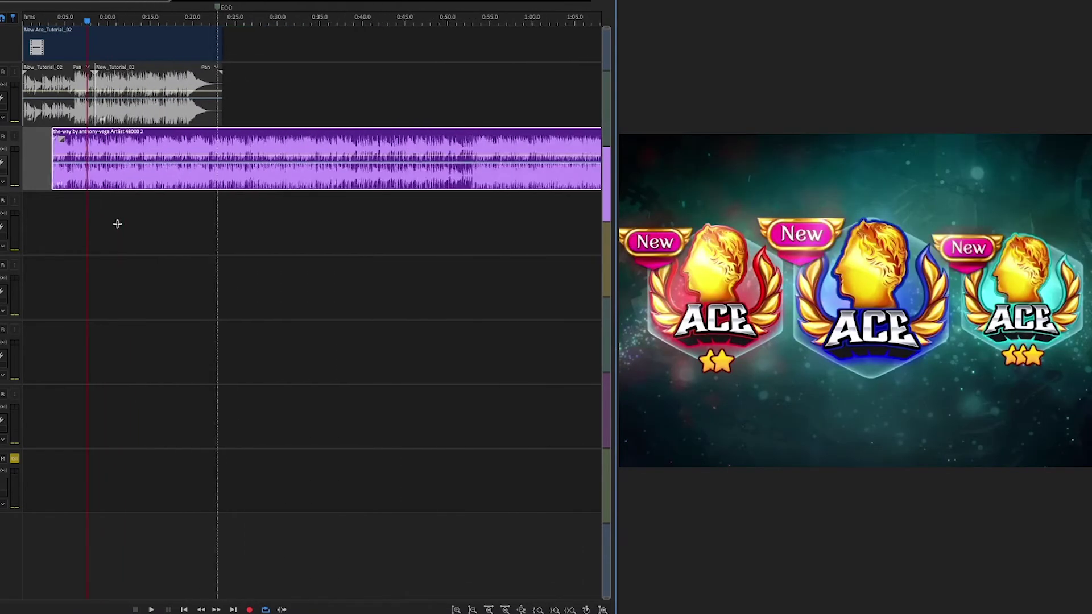
pyautogui.scroll(-3, 117, 224)
pyautogui.moveTo(535, 23); pyautogui.dragTo(546, 23)
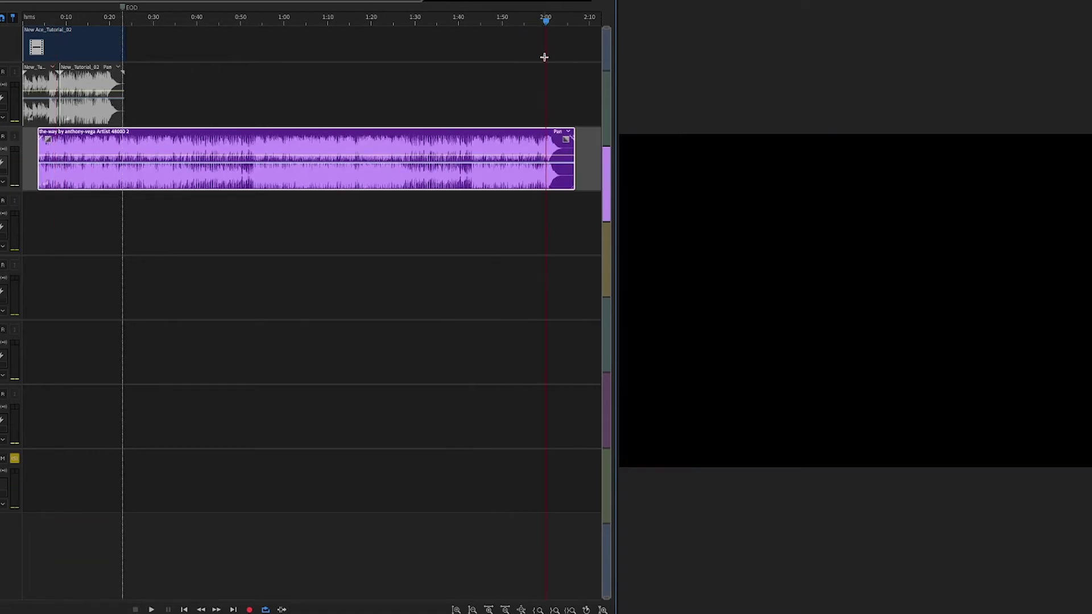
pyautogui.hotkey('ctrl', 'k')
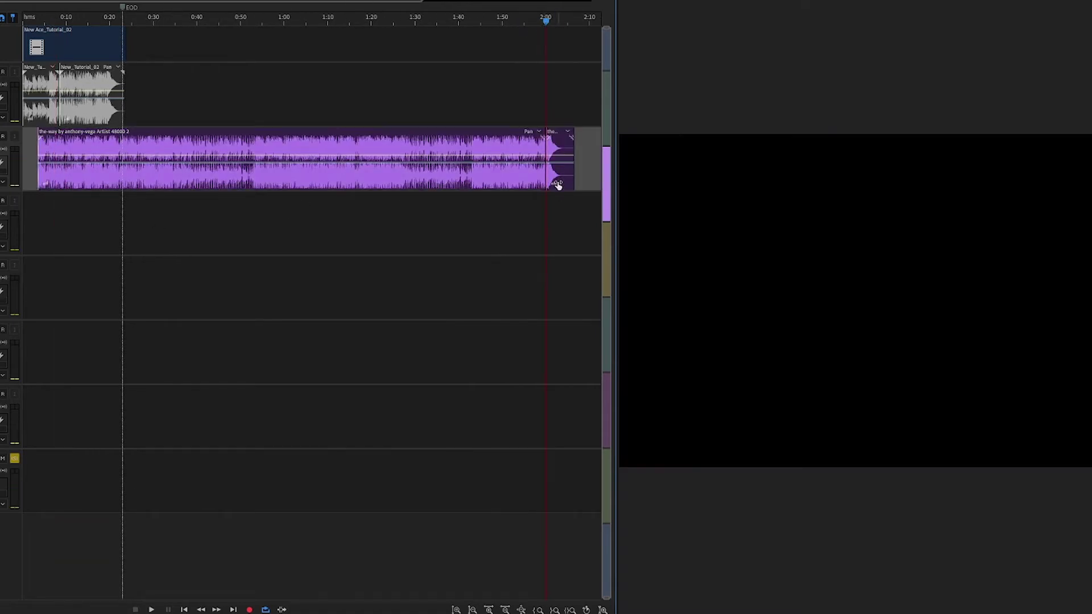
# Move the separated ending onto Track 3 to begin at about 0:19, and solo that track
pyautogui.click(504, 149)
pyautogui.moveTo(551, 169)
pyautogui.mouseDown()
pyautogui.moveTo(136, 171)
pyautogui.moveTo(100, 211)
pyautogui.moveTo(109, 214)
pyautogui.mouseUp()
pyautogui.scroll(6, 50, 228)
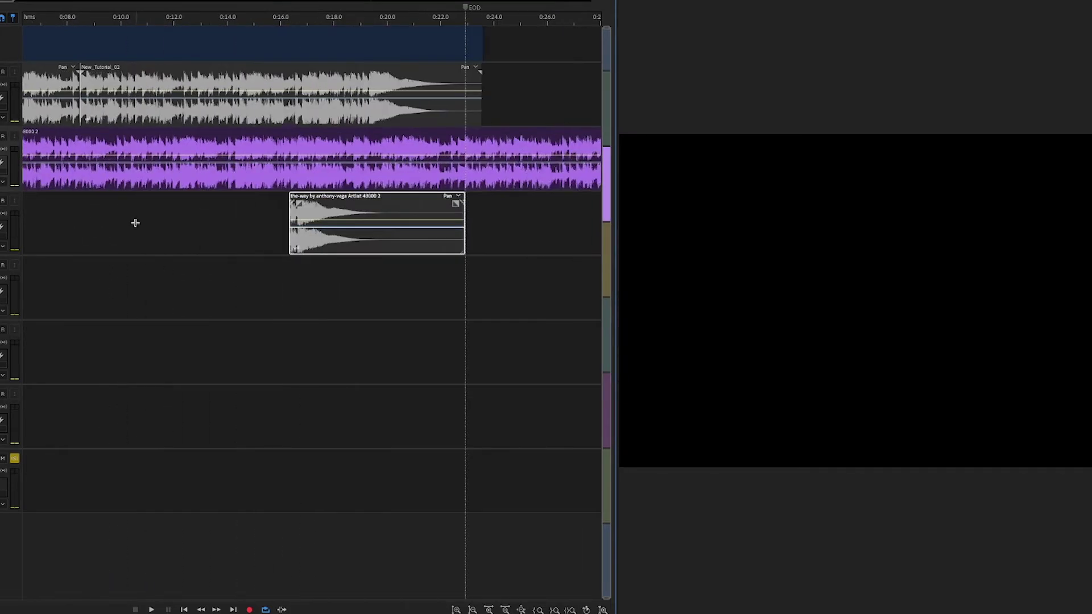
pyautogui.click(0, 200)
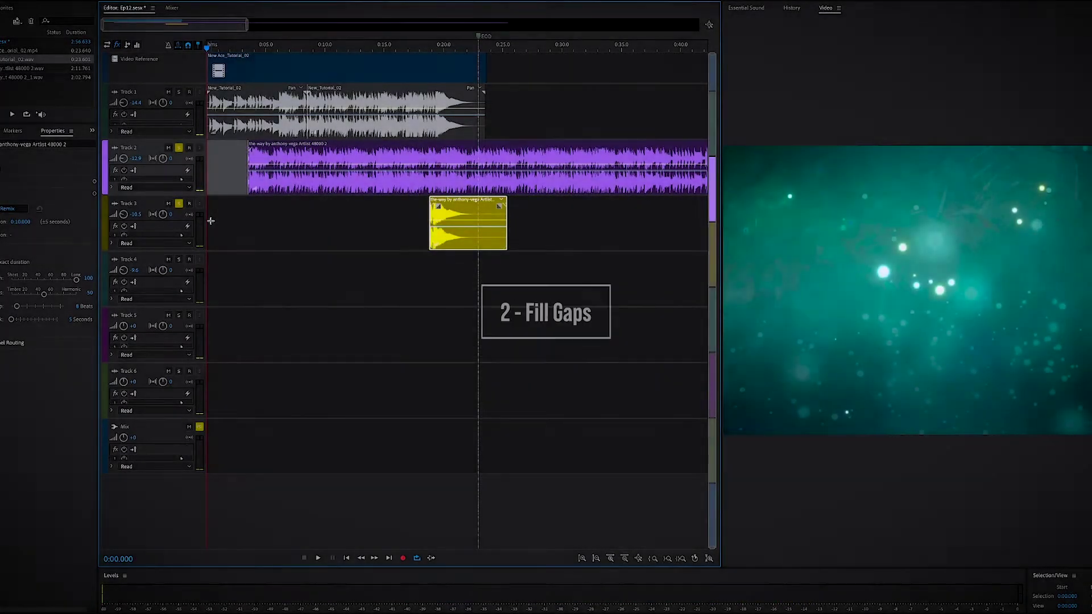
# Extend the start of Track 2's clip back to 0:00 and play it from the beginning with the video
pyautogui.scroll(4, 210, 220)
pyautogui.moveTo(320, 162); pyautogui.dragTo(208, 162)
pyautogui.press('space')
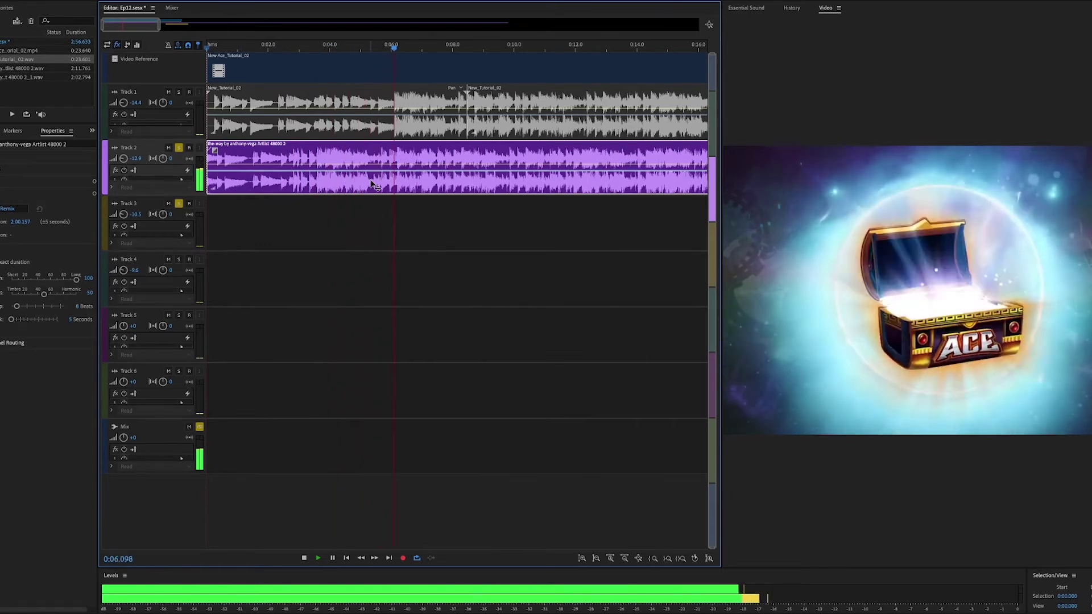
pyautogui.press('space')
# Shift Track 2's clip to begin at about 0:02.5 and audition the build-up from 0:05.525
pyautogui.moveTo(343, 184); pyautogui.dragTo(420, 186)
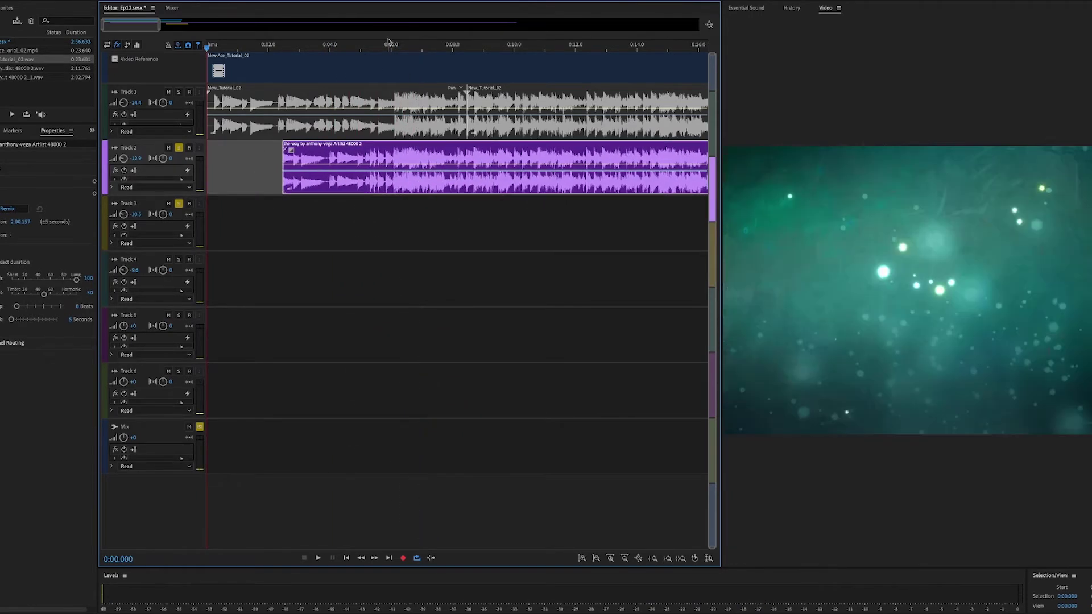
pyautogui.click(375, 50)
pyautogui.press('space')
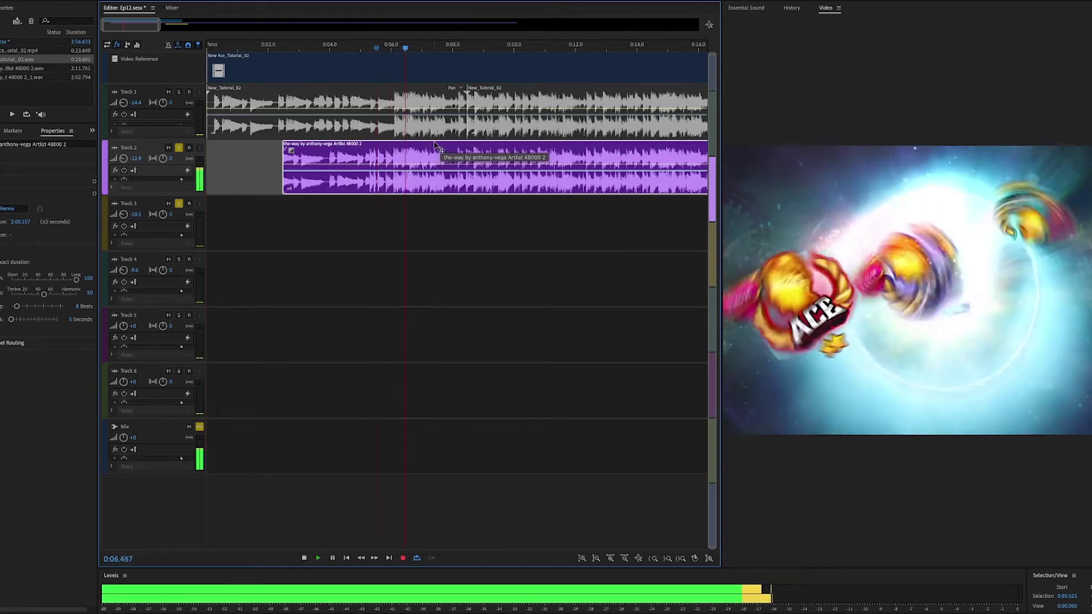
pyautogui.press('space')
# Extend the start of Track 2's shifted clip to 0:00 to fill the gap, and play it from the session start
pyautogui.moveTo(282, 153); pyautogui.dragTo(207, 153)
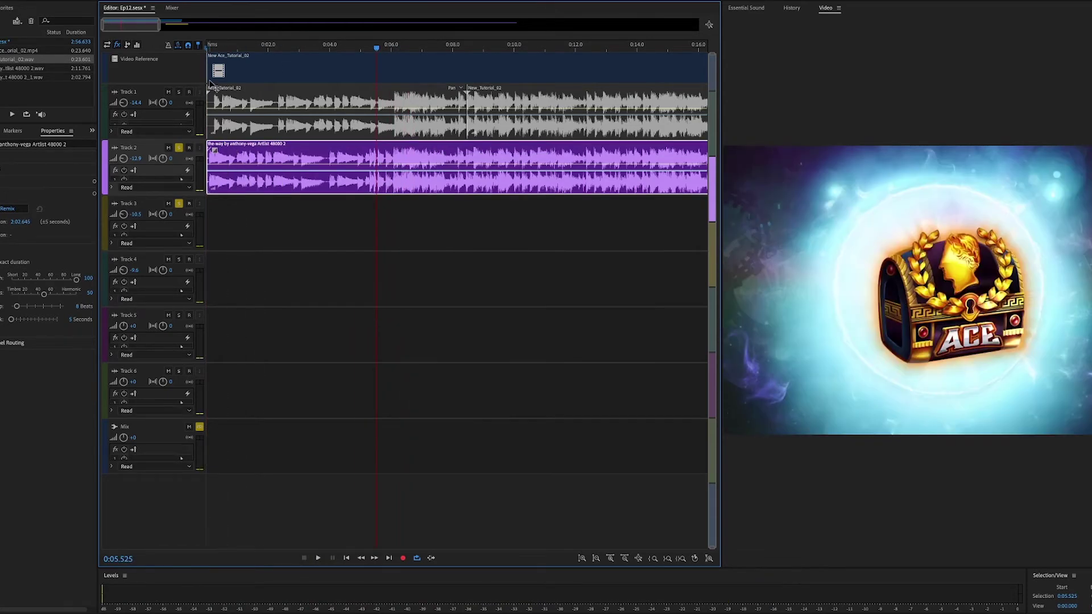
pyautogui.press('Home')
pyautogui.press('space')
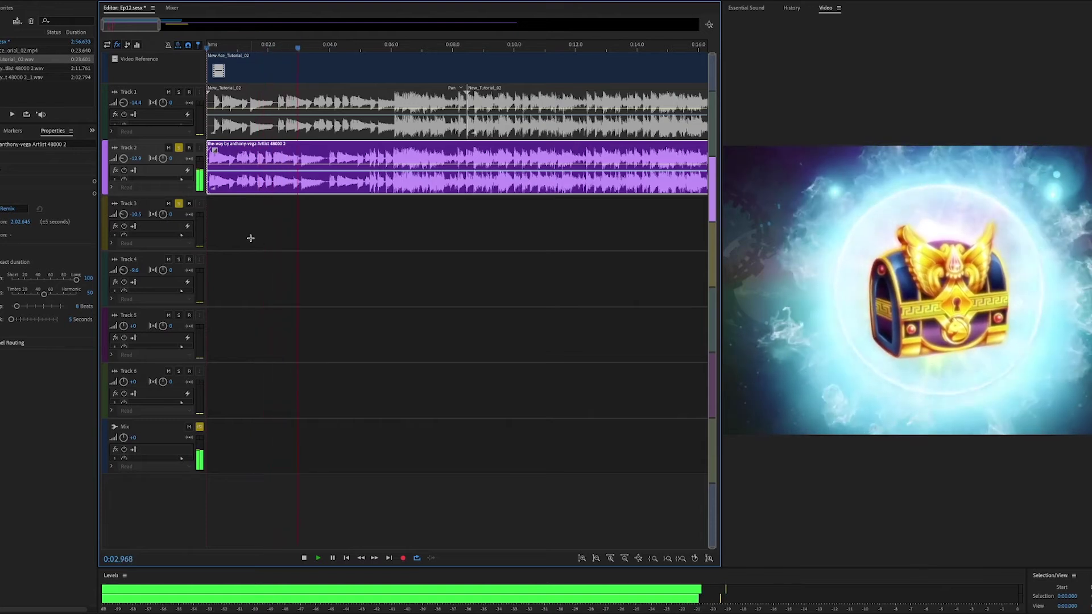
pyautogui.scroll(-2, 256, 236)
pyautogui.scroll(3, 257, 236)
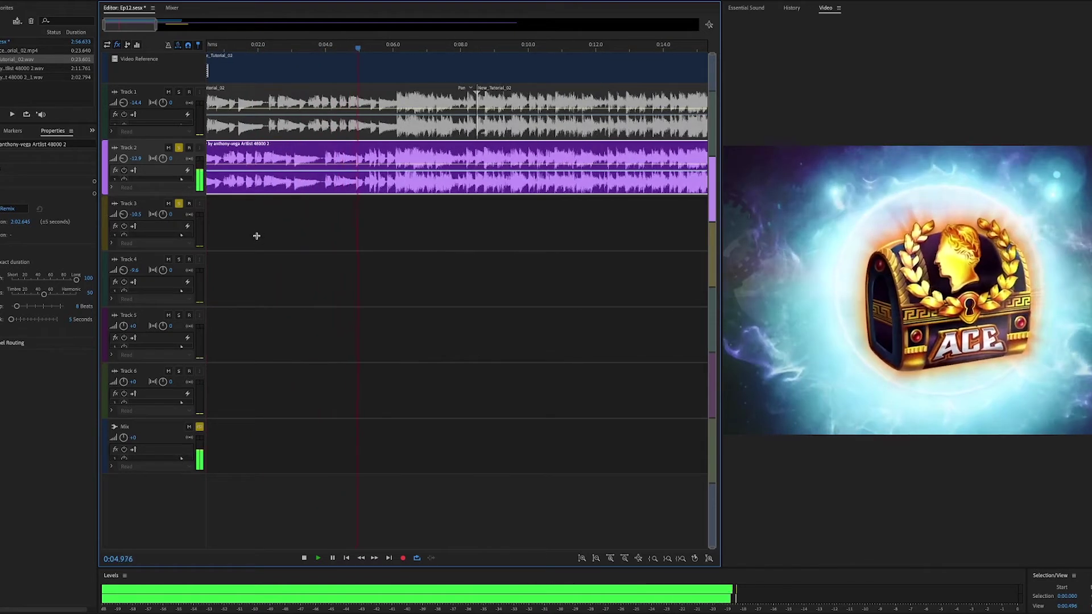
pyautogui.hscroll(-1, 257, 236)
pyautogui.press('space')
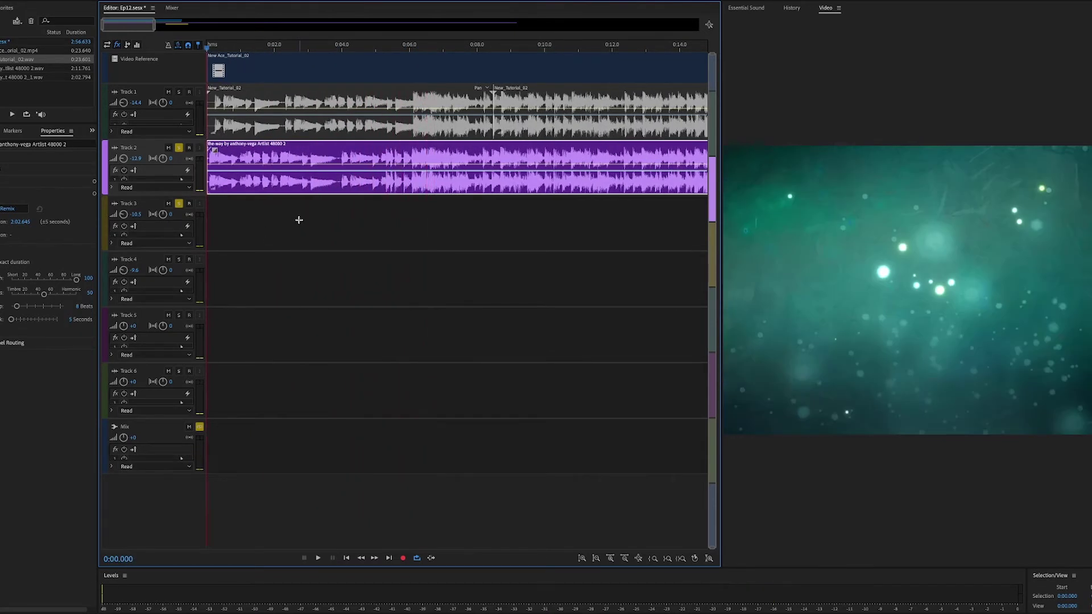
# Audition Track 2 from 0:05.925 across the build-up and again from the session start
pyautogui.click(407, 48)
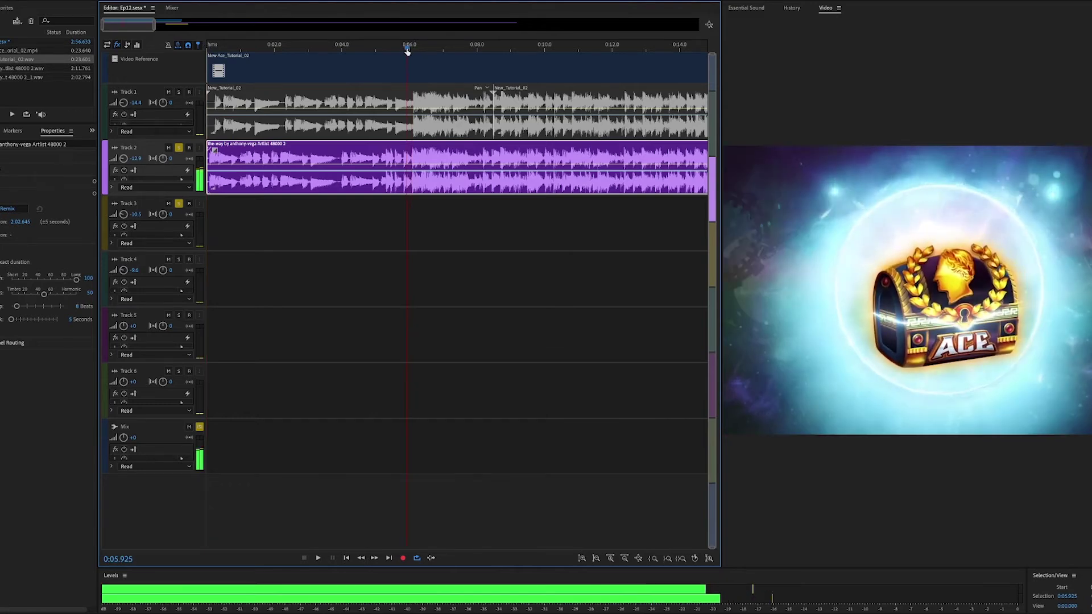
pyautogui.press('space')
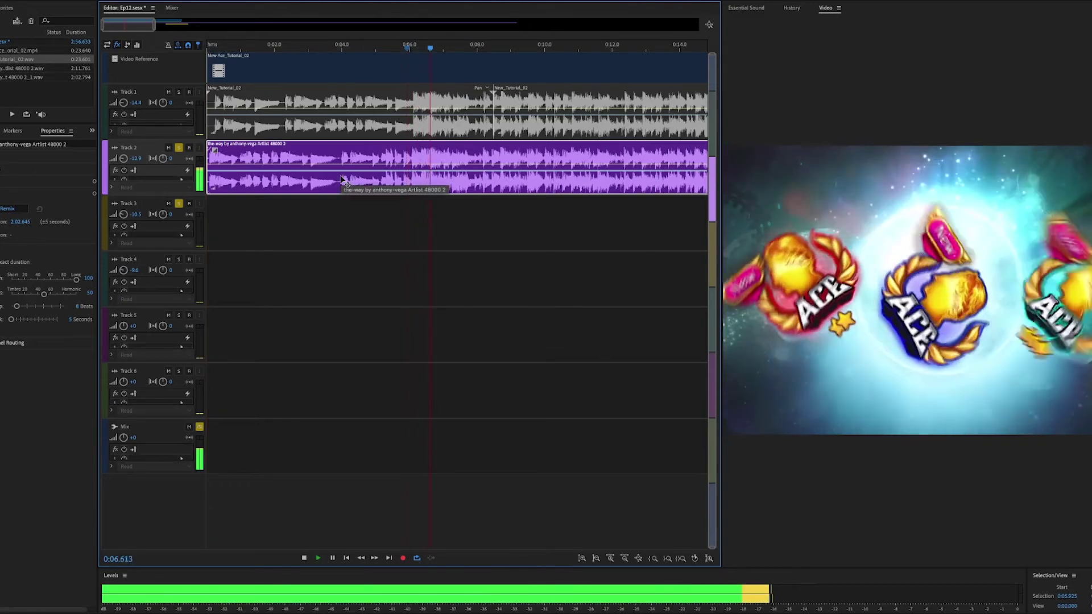
pyautogui.press('space')
pyautogui.press('Home')
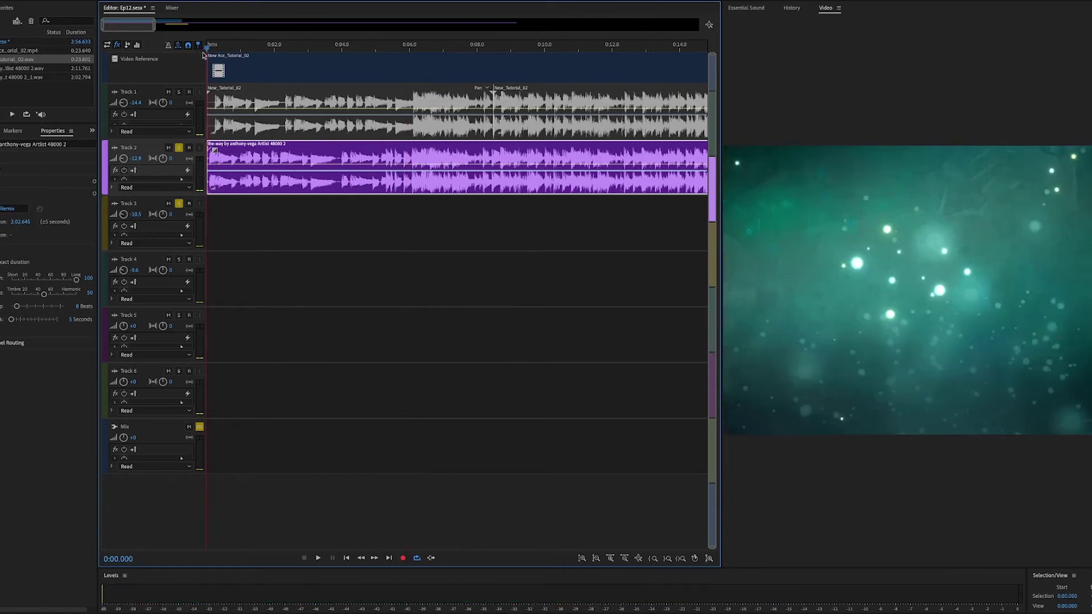
pyautogui.press('space')
pyautogui.press('space')
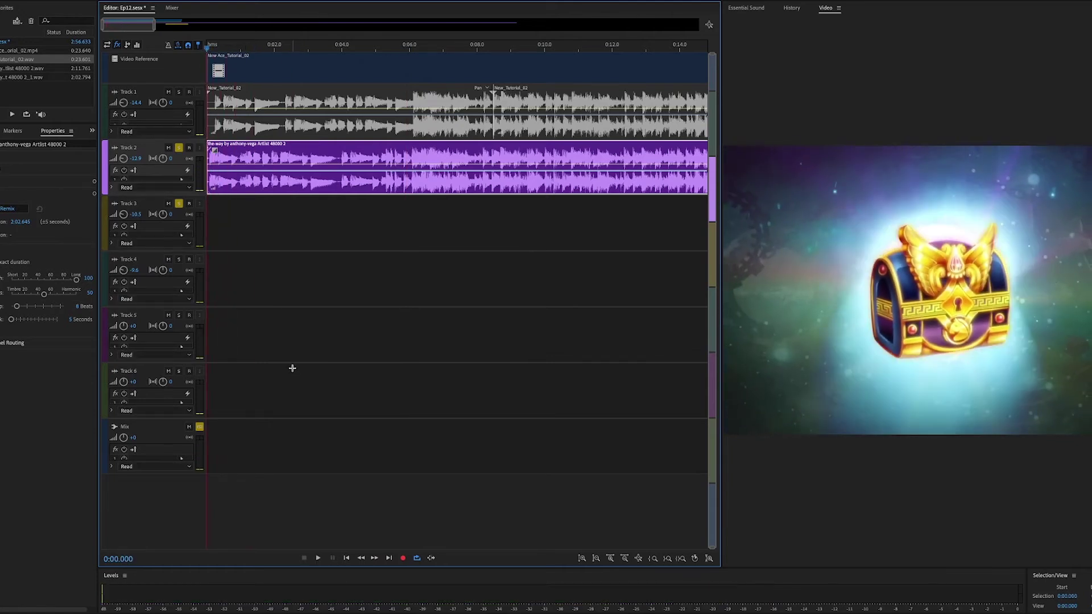
pyautogui.press('space')
pyautogui.press('space')
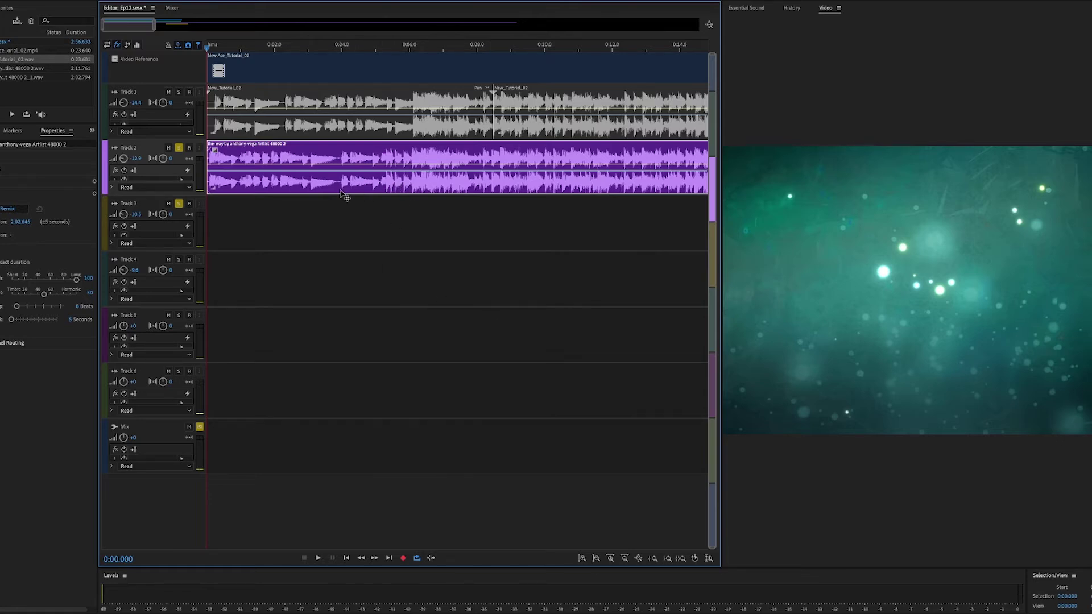
# Copy Track 2's music clip onto Track 4, starting at 0:00 with the song's original opening
pyautogui.moveTo(302, 188); pyautogui.dragTo(242, 294)
pyautogui.scroll(3, 216, 236)
pyautogui.scroll(-1, 240, 220)
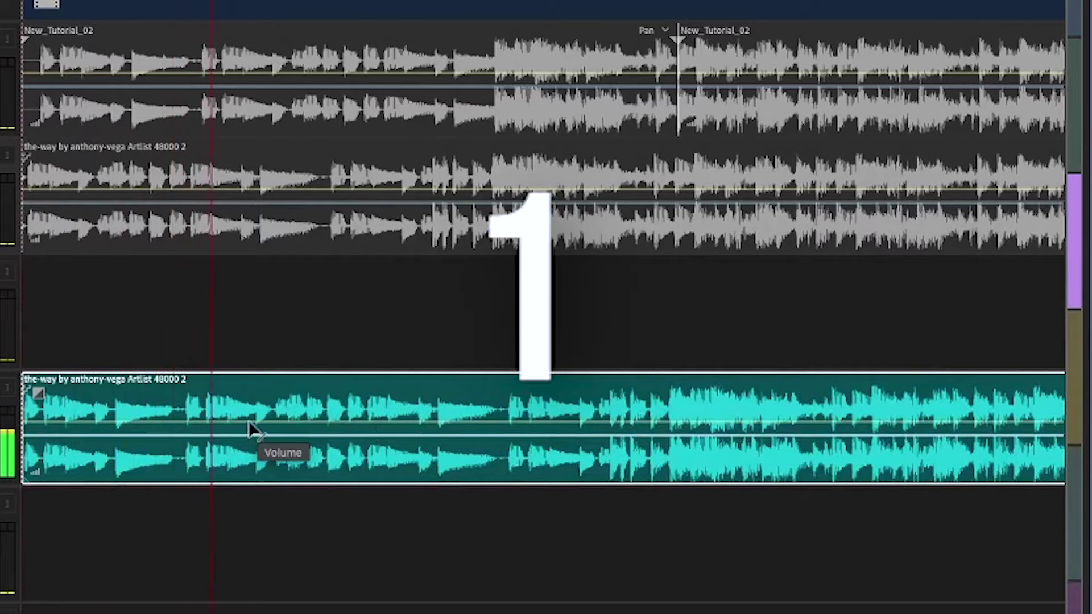
# Audition the Track 4 opening repeatedly to locate the beat where it should hand over to Track 2's clip
pyautogui.press('space')
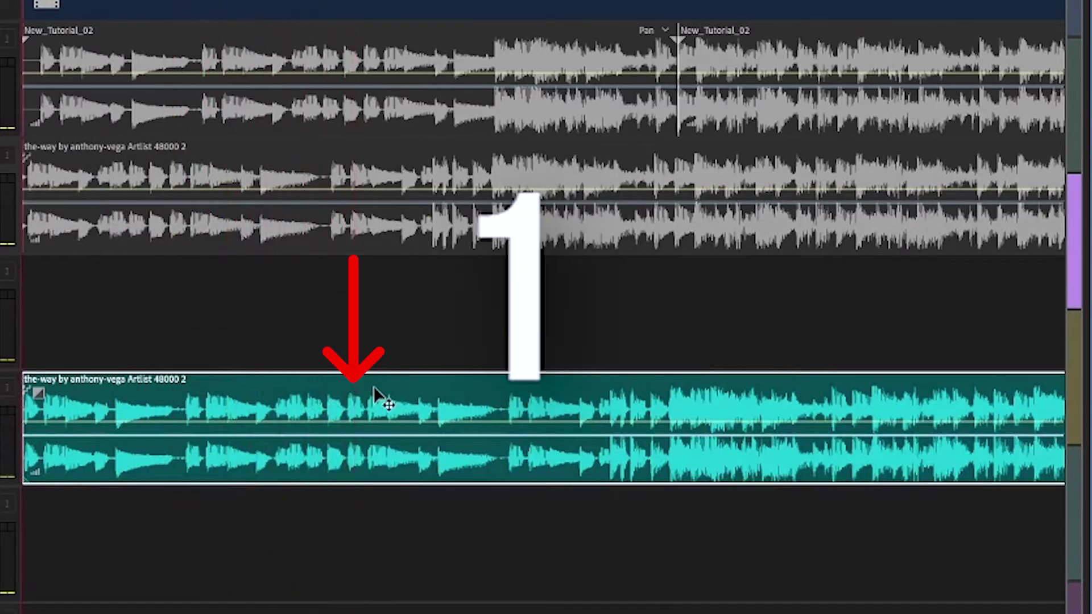
pyautogui.moveTo(346, 2); pyautogui.dragTo(326, 1)
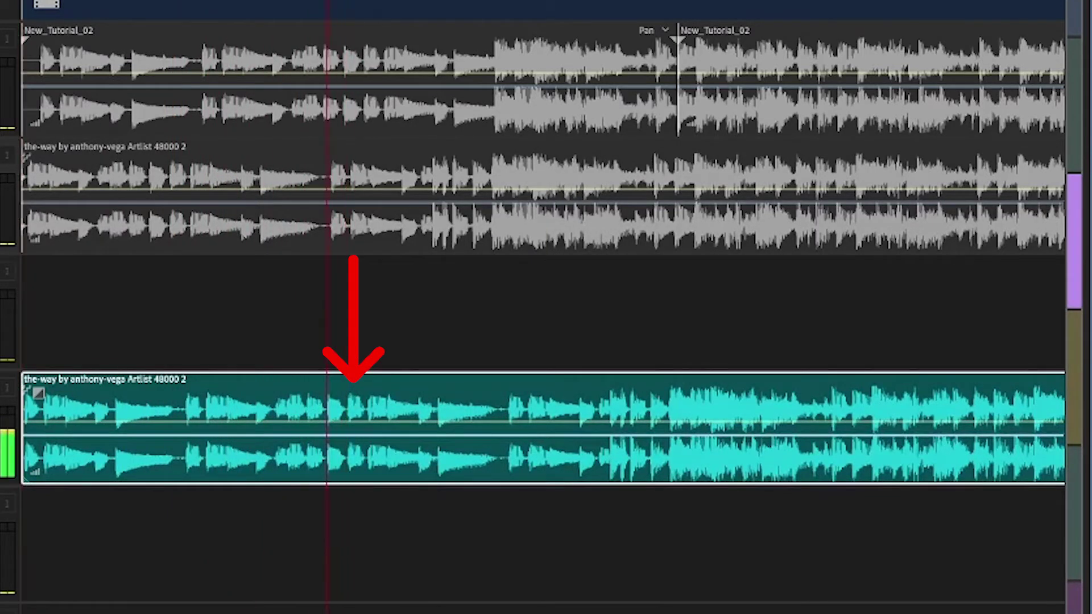
pyautogui.press('space')
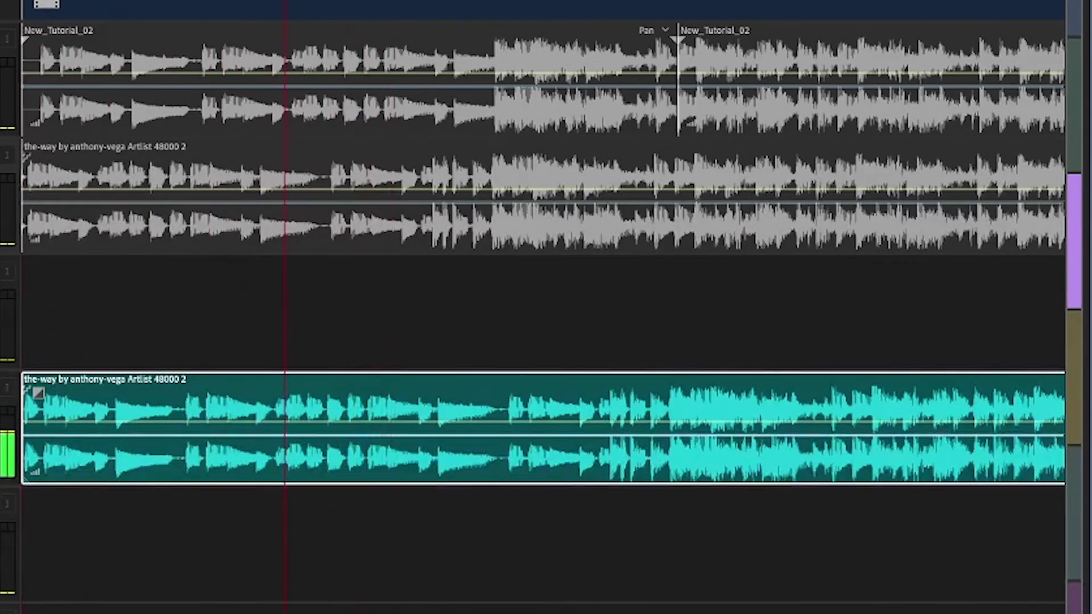
pyautogui.press('=')
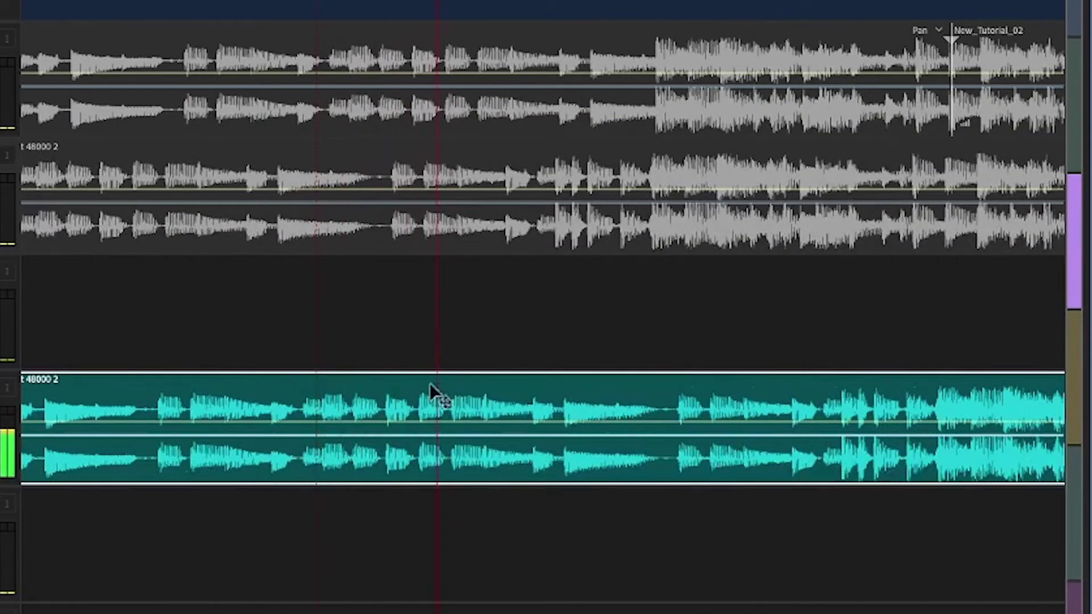
pyautogui.press('space')
pyautogui.press('space')
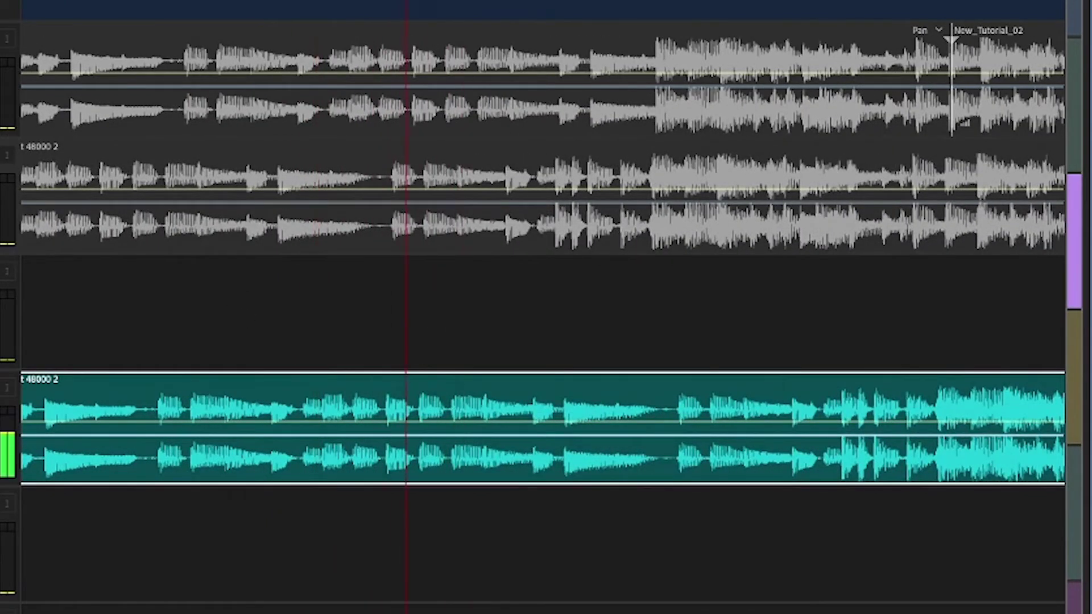
# Split Track 4's clip at the handover beat and delete everything after the cut
pyautogui.hotkey('ctrl', 'k')
pyautogui.click(507, 470)
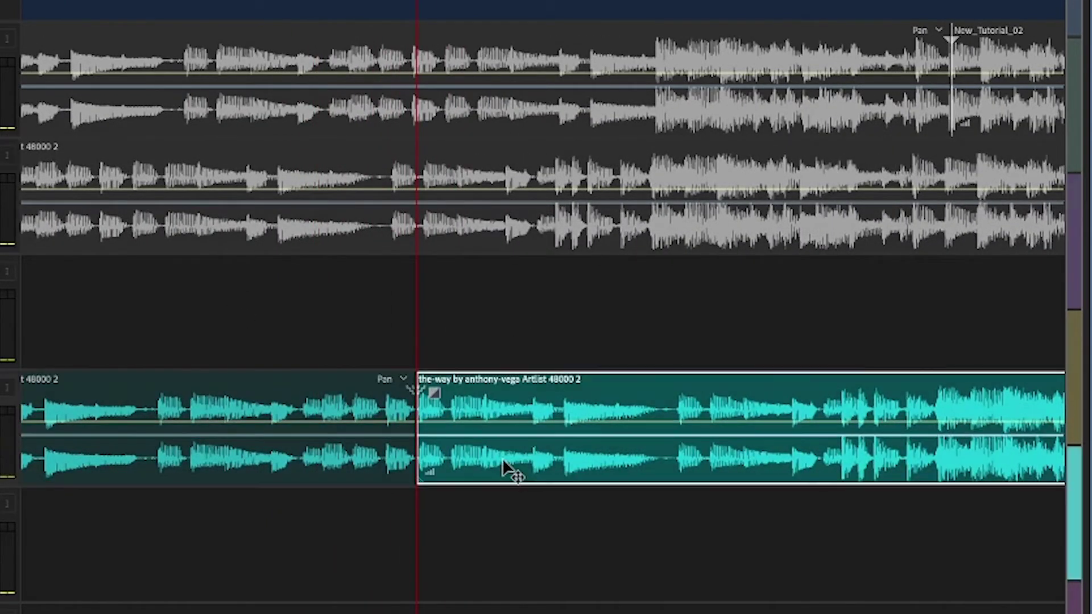
pyautogui.press('Delete')
pyautogui.press('-')
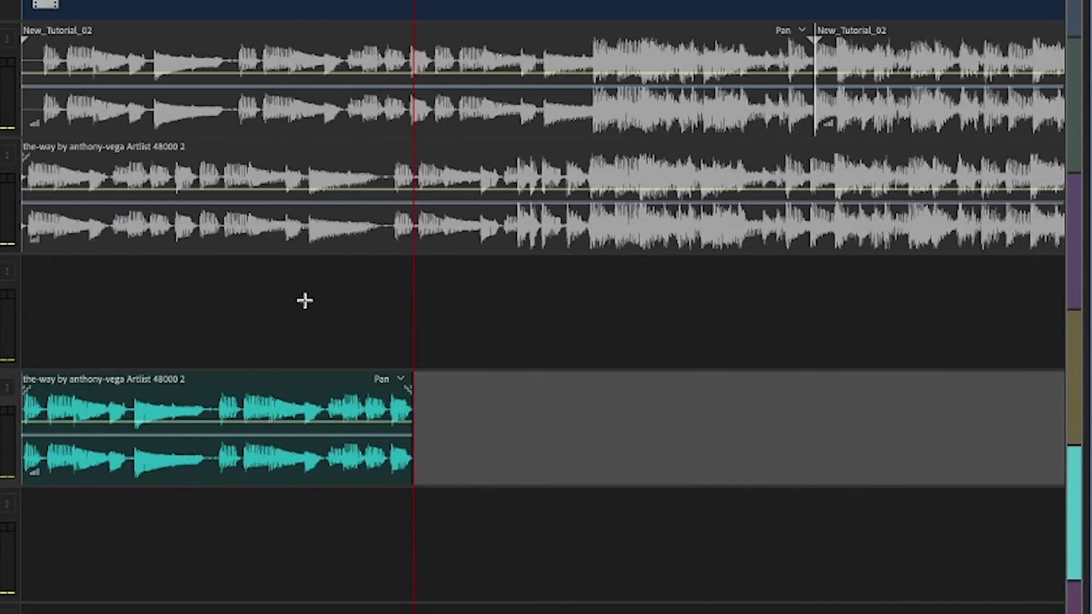
# Split Track 2's clip at the same playhead position and delete the part before the cut
pyautogui.click(318, 238)
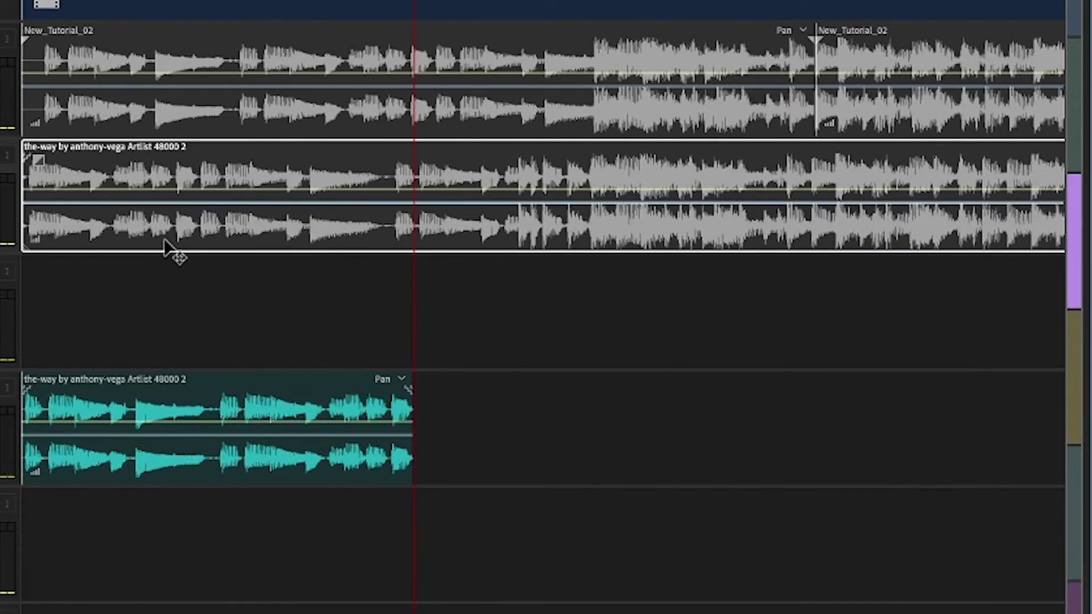
pyautogui.hotkey('ctrl', 'k')
pyautogui.click(322, 231)
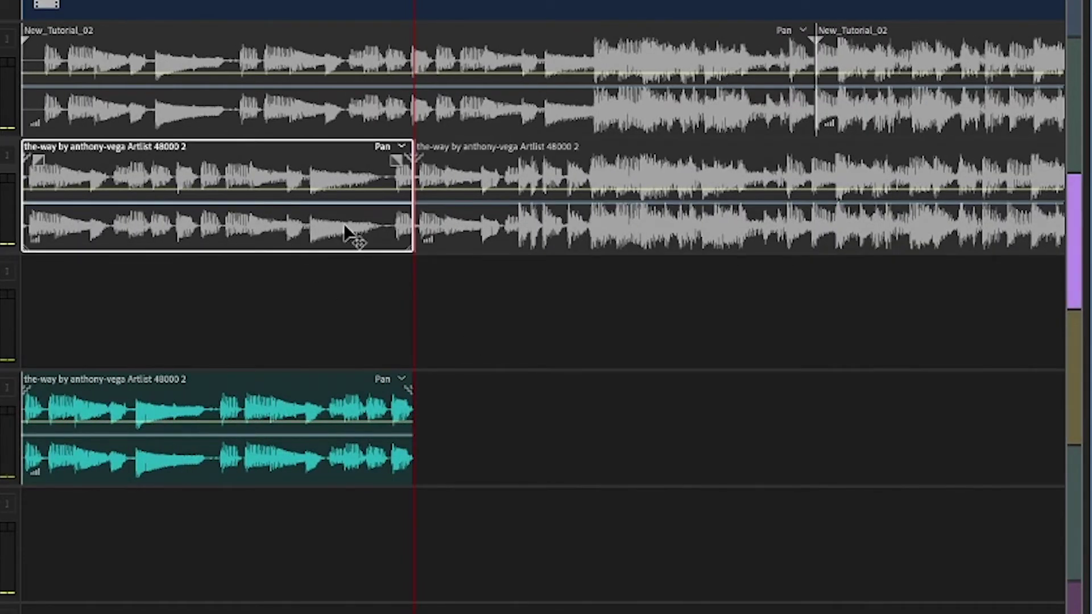
pyautogui.press('Delete')
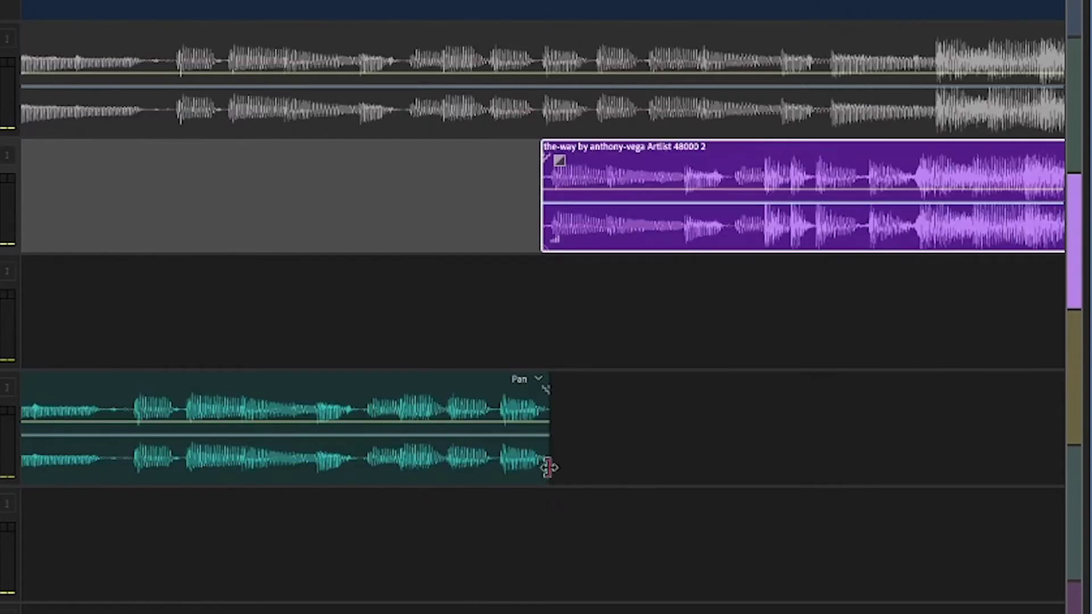
# Extend the end of Track 4's clip past the cut and nudge Track 2's clip to align its waveform with Track 4's beats
pyautogui.click(546, 466)
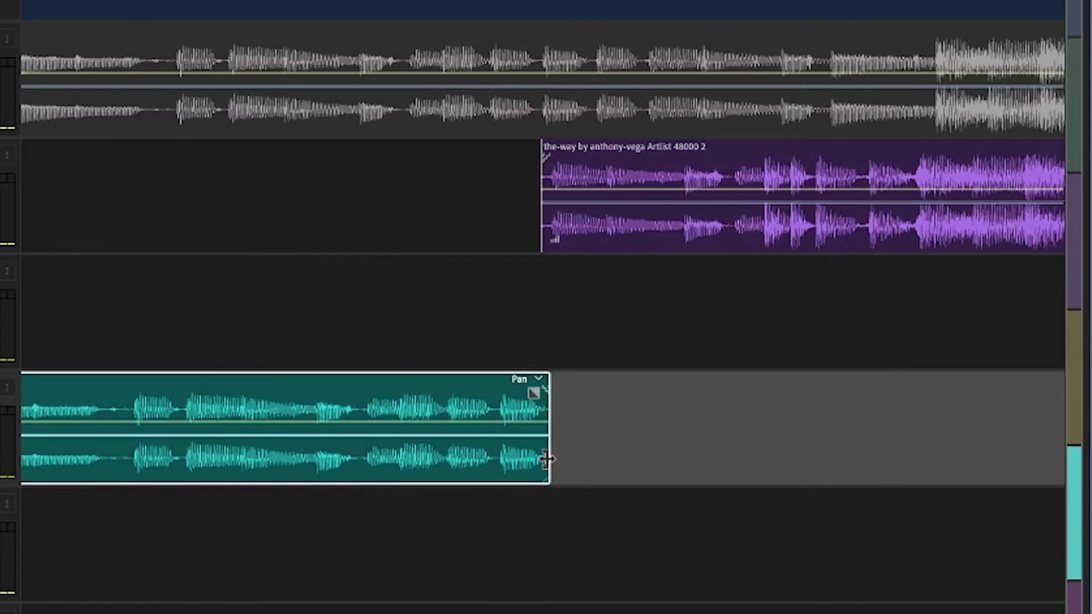
pyautogui.moveTo(546, 460); pyautogui.dragTo(721, 459)
pyautogui.scroll(8, 566, 317)
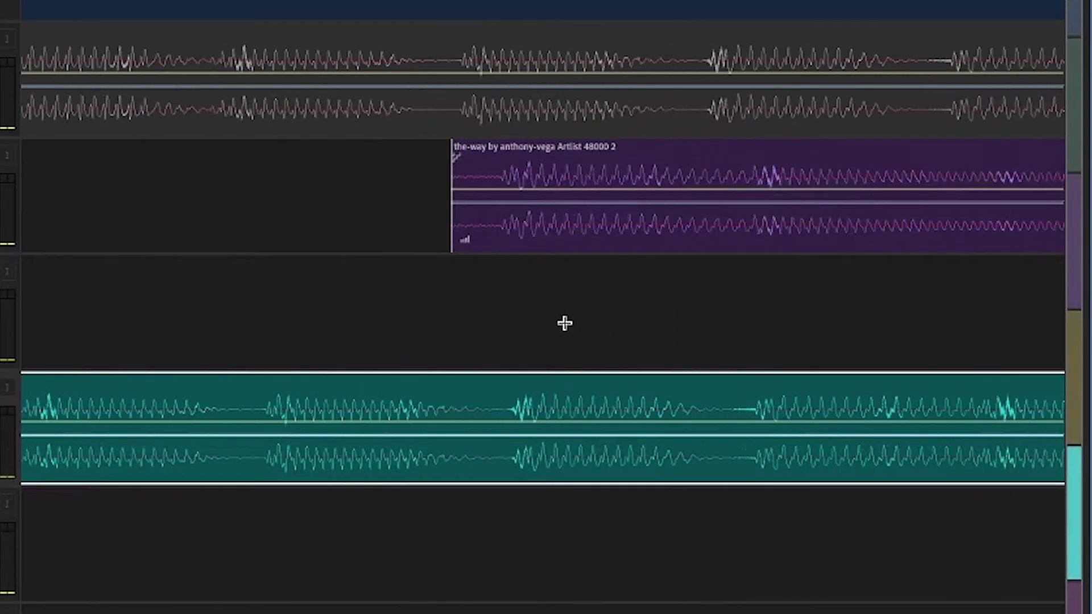
pyautogui.scroll(2, 565, 323)
pyautogui.moveTo(565, 244); pyautogui.dragTo(597, 244)
pyautogui.scroll(-4, 540, 290)
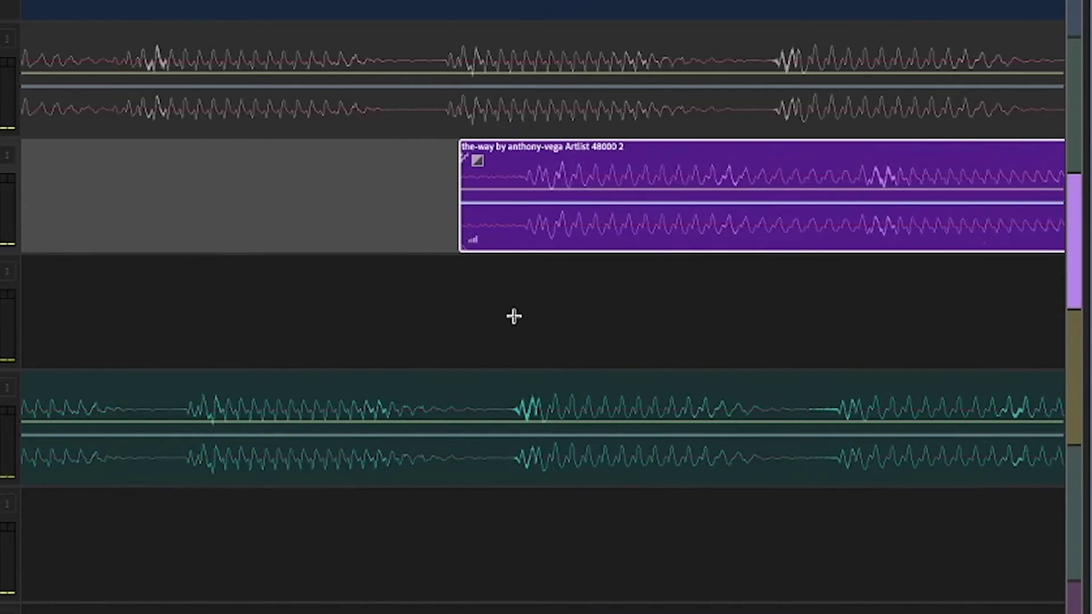
# Move Track 2's clip down to Track 3, lined up with Track 4's waveform, and trim its start to about 0:05.0
pyautogui.moveTo(621, 247); pyautogui.dragTo(576, 345)
pyautogui.scroll(-3, 488, 217)
pyautogui.scroll(-2, 464, 242)
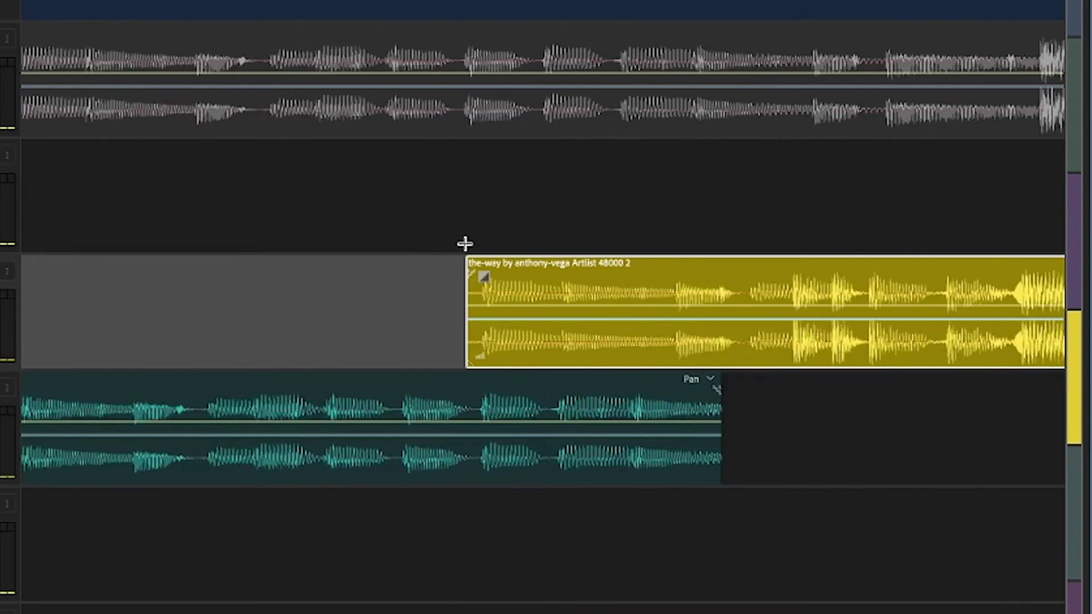
pyautogui.moveTo(467, 287); pyautogui.dragTo(649, 322)
# Trim the end of Track 4's clip to about 0:05.1 and play the transition into Track 3 from the start
pyautogui.press('space')
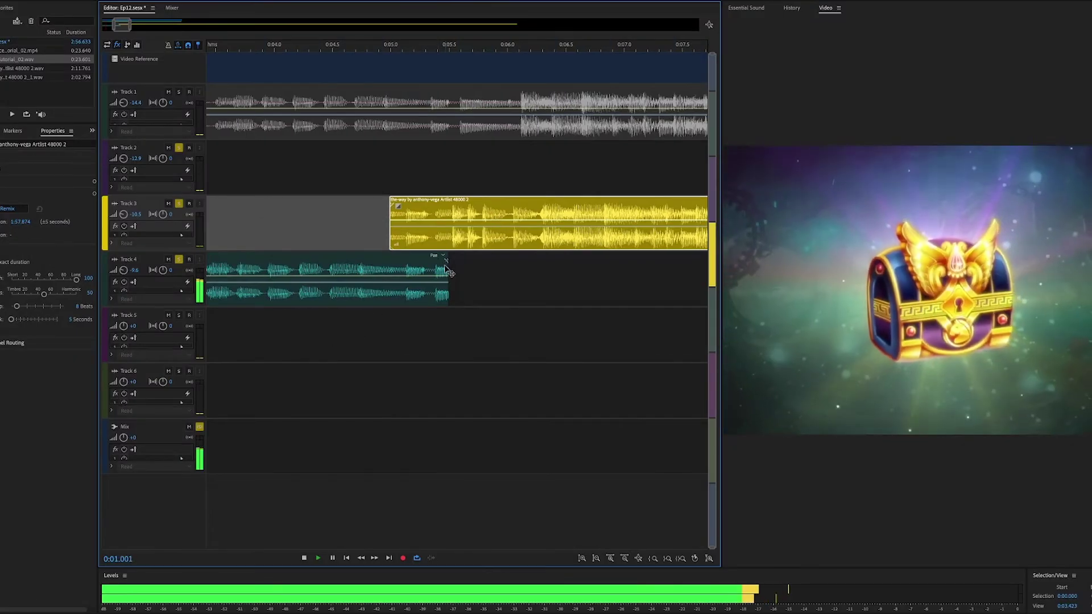
pyautogui.moveTo(447, 269); pyautogui.dragTo(404, 269)
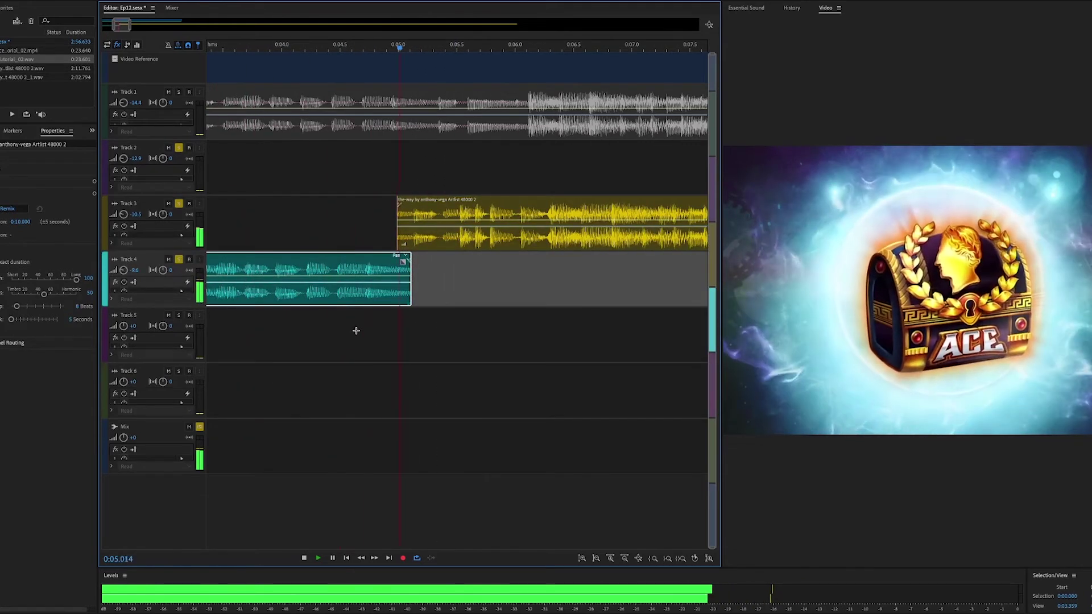
pyautogui.press('space')
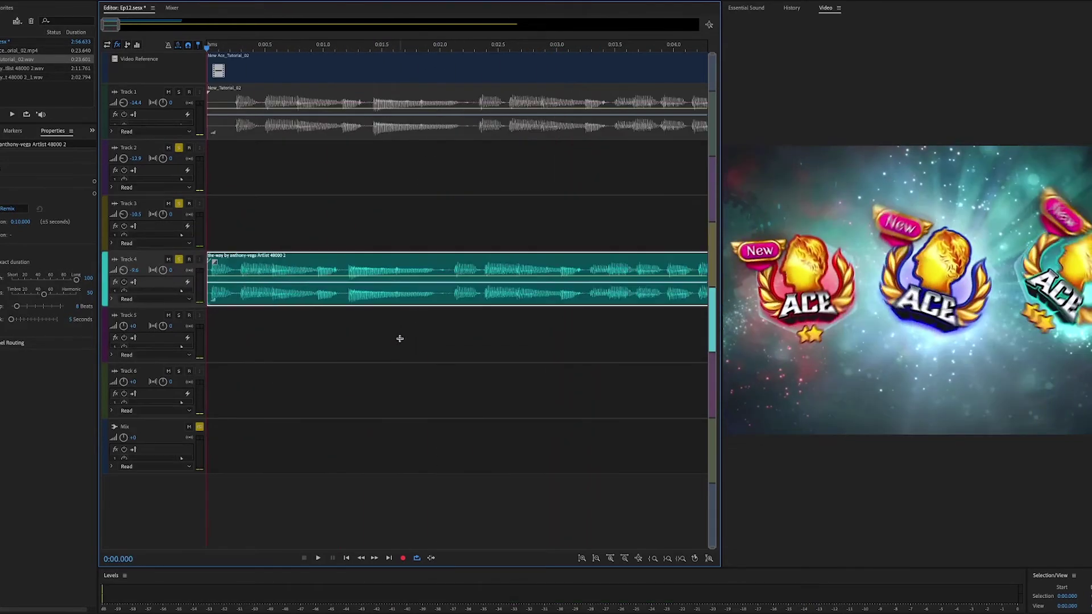
# Add a fade-out to the end of Track 4's clip and a matching fade-in to the start of Track 3's clip
pyautogui.press('-')
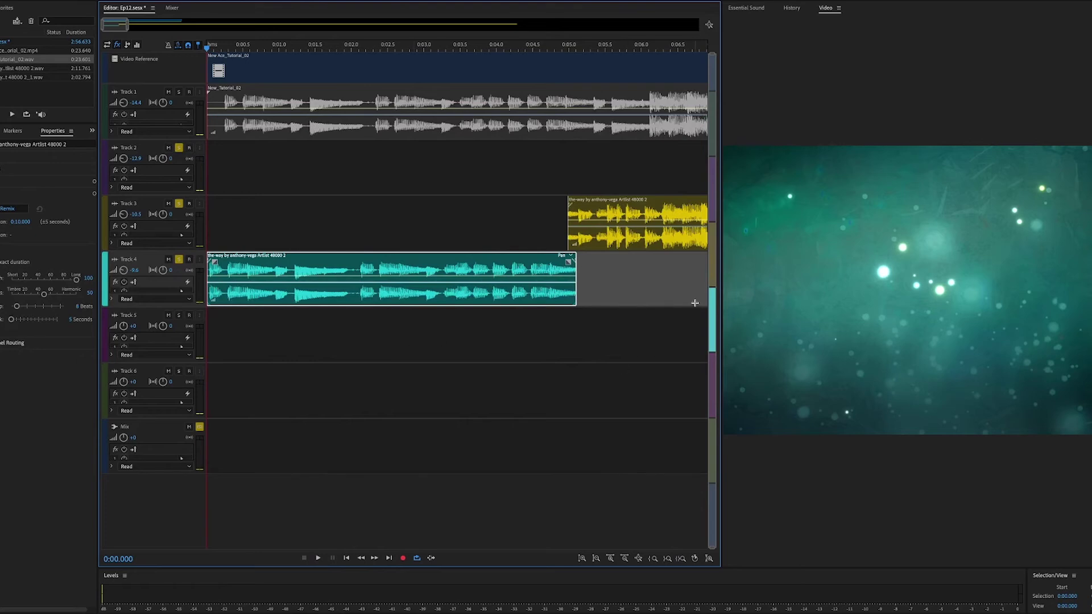
pyautogui.press('-')
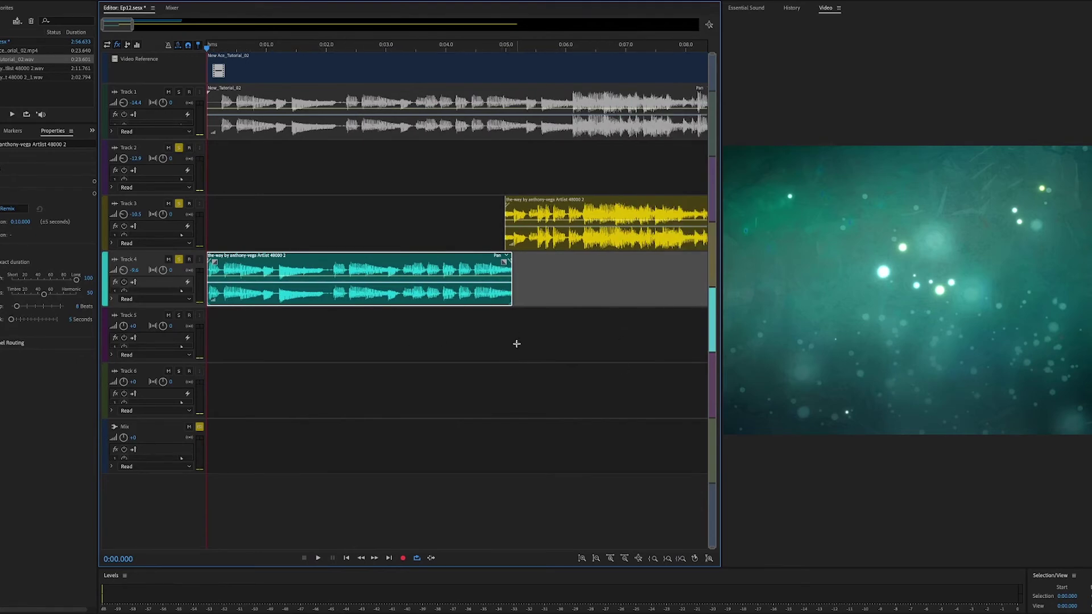
pyautogui.scroll(4, 516, 344)
pyautogui.scroll(3, 459, 324)
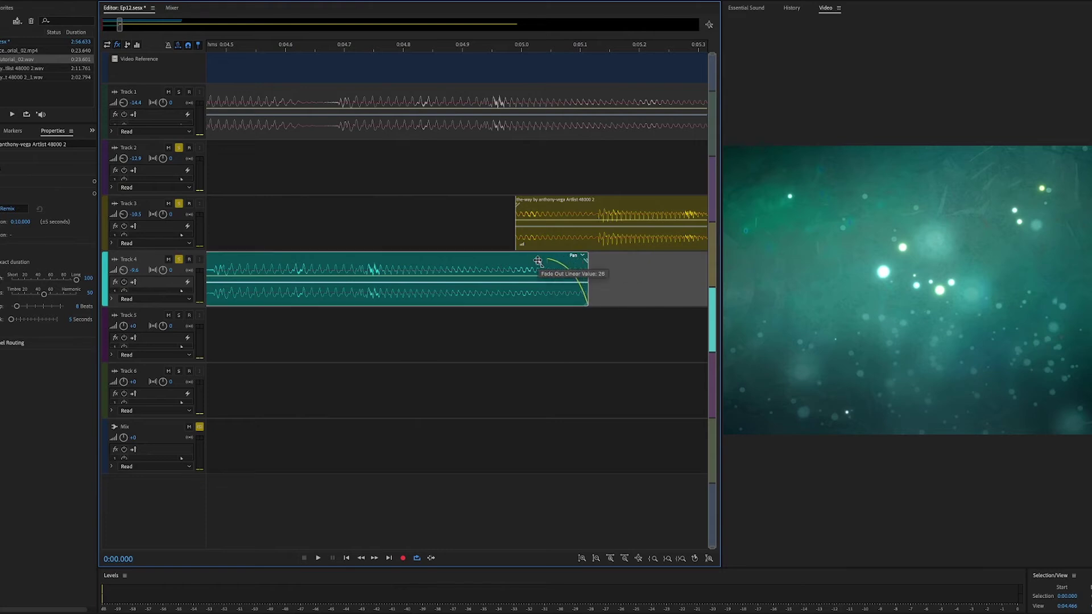
pyautogui.click(545, 229)
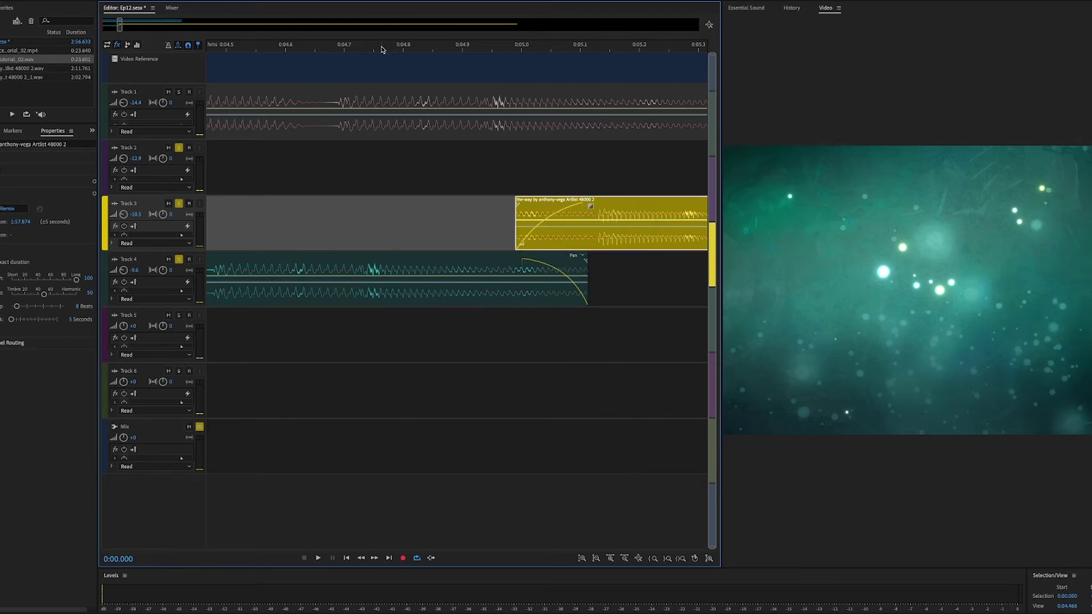
# Play the crossfade from Track 4's clip into Track 3's clip to check the transition
pyautogui.press('space')
pyautogui.scroll(-3, 368, 177)
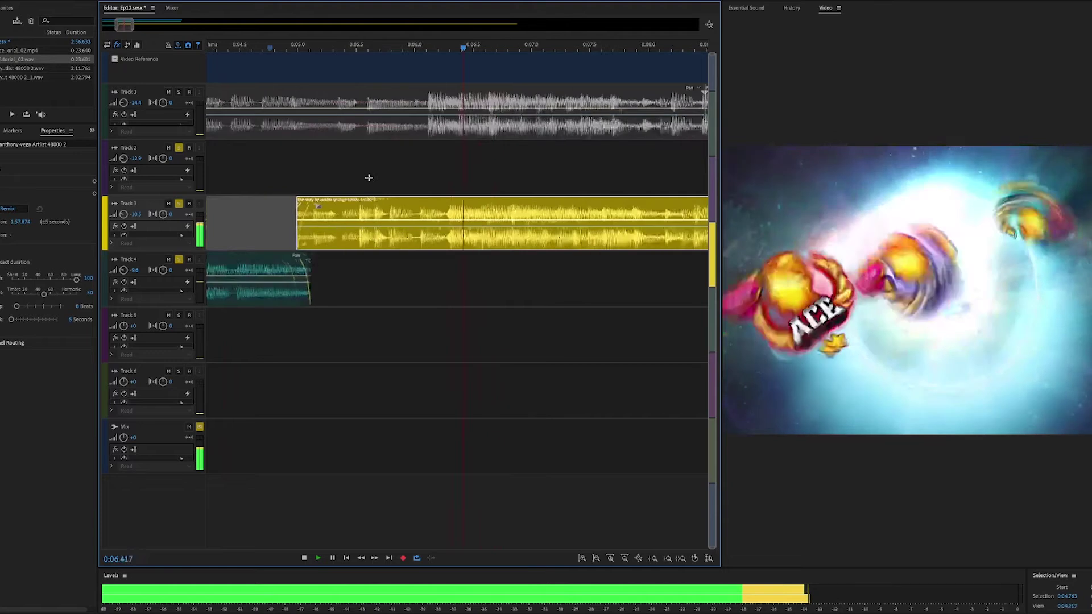
pyautogui.press('space')
# Extend the start of Track 5's ending clip back to about 0:03.8, under the end of Track 4's clip
pyautogui.scroll(-2, 368, 177)
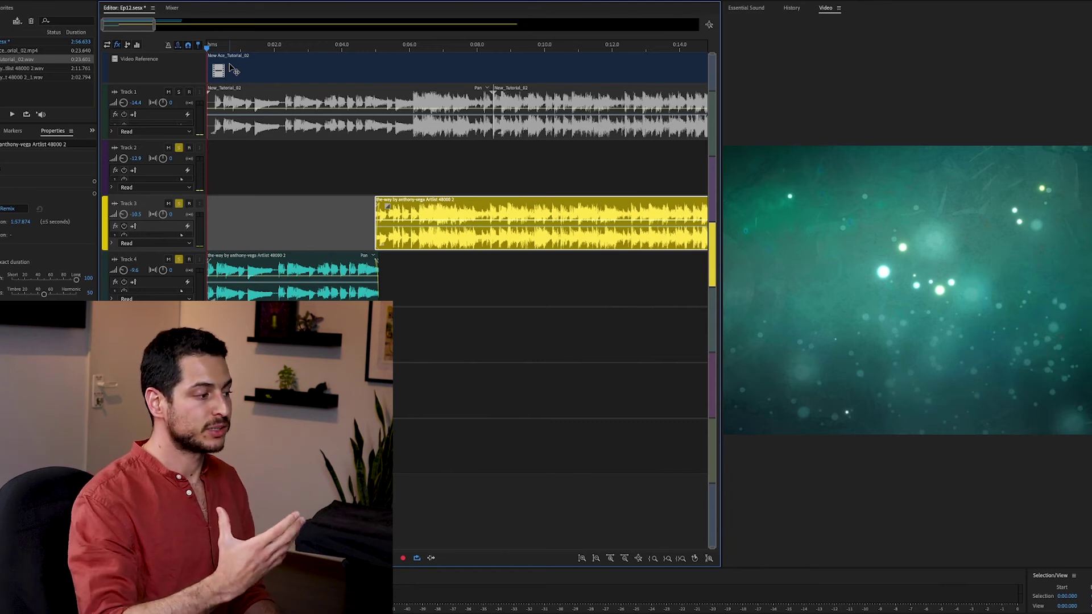
pyautogui.scroll(-5, 425, 332)
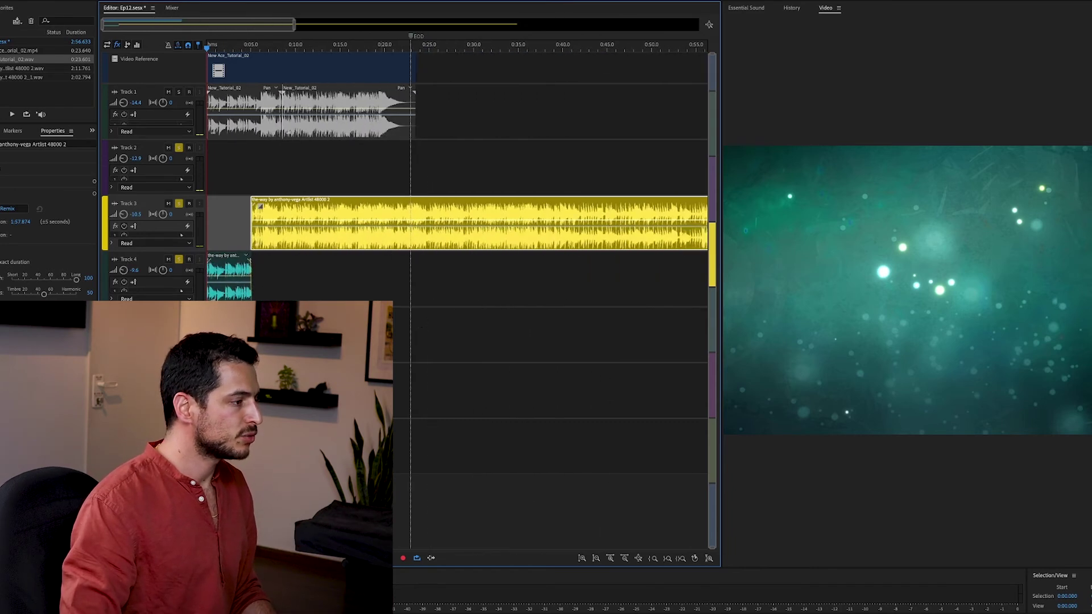
pyautogui.scroll(-3, 558, 230)
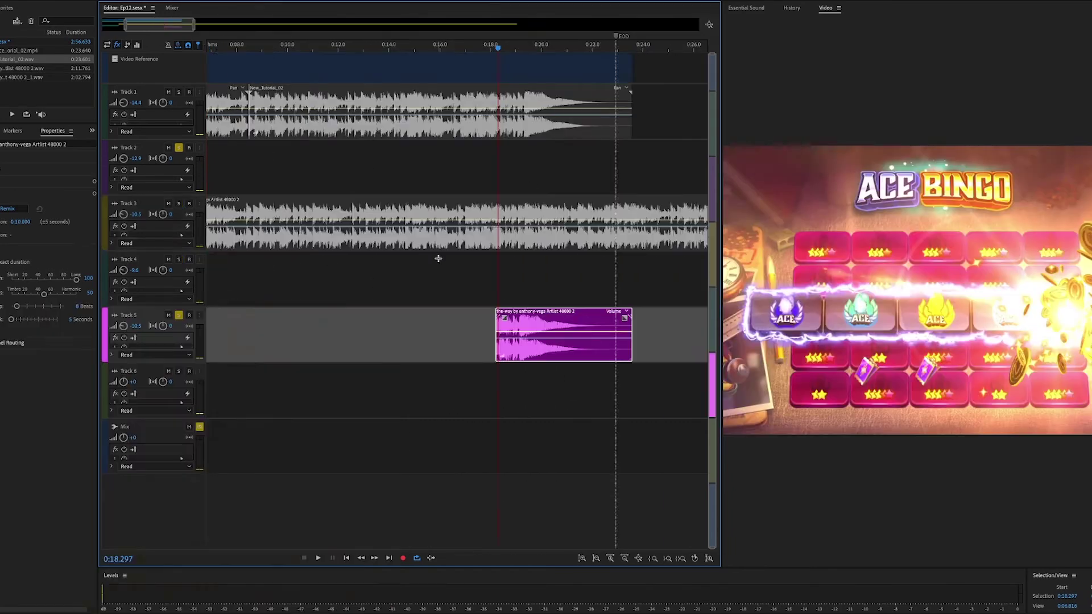
pyautogui.hscroll(-5, 432, 273)
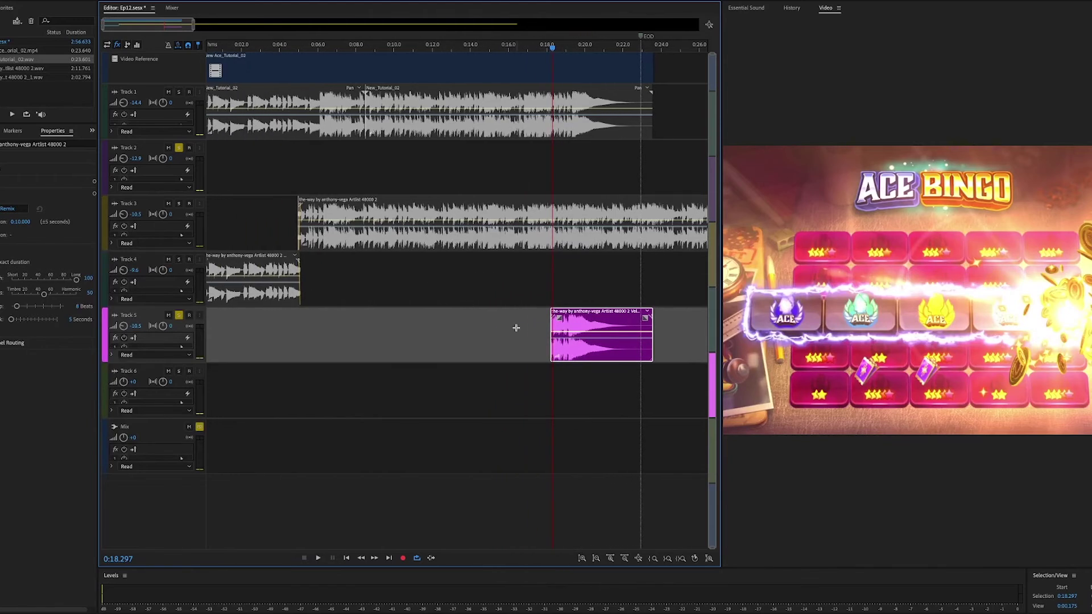
pyautogui.moveTo(551, 321); pyautogui.dragTo(365, 321)
pyautogui.scroll(2, 346, 277)
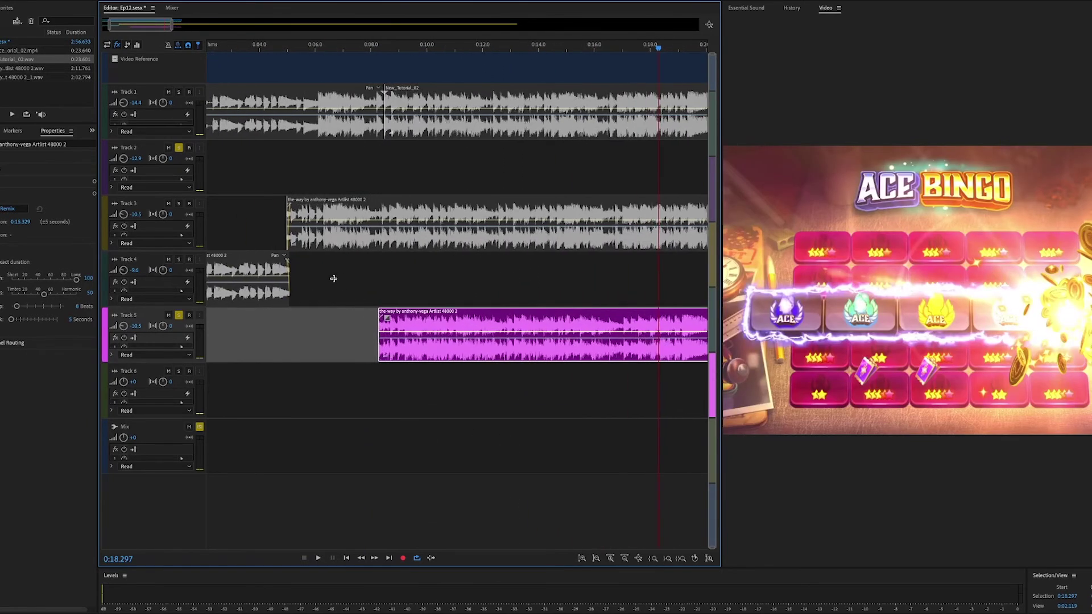
pyautogui.moveTo(380, 323); pyautogui.dragTo(254, 322)
pyautogui.scroll(5, 310, 268)
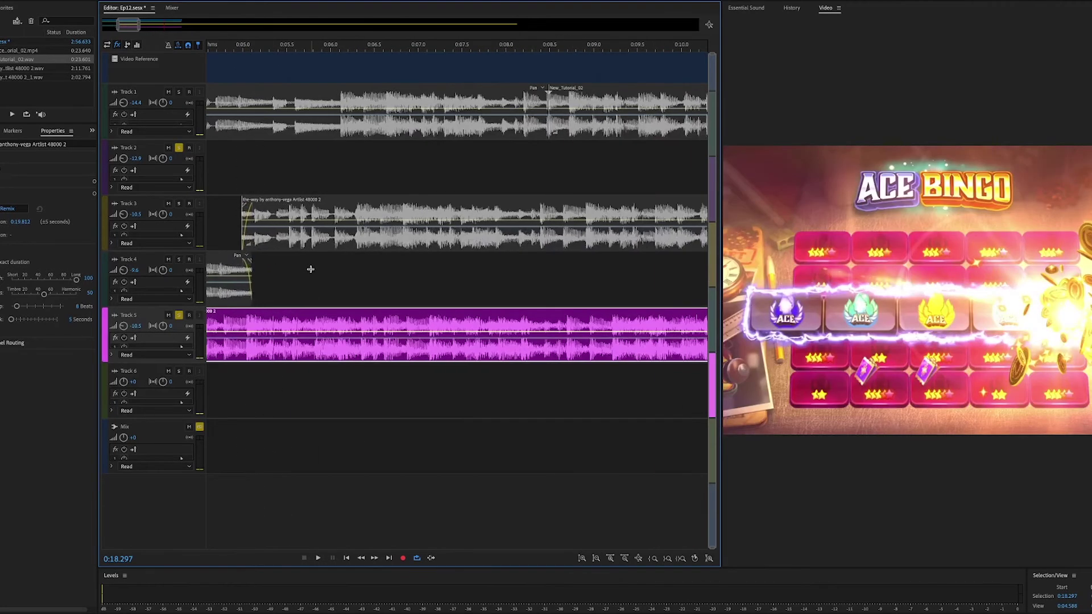
pyautogui.hscroll(-3, 332, 269)
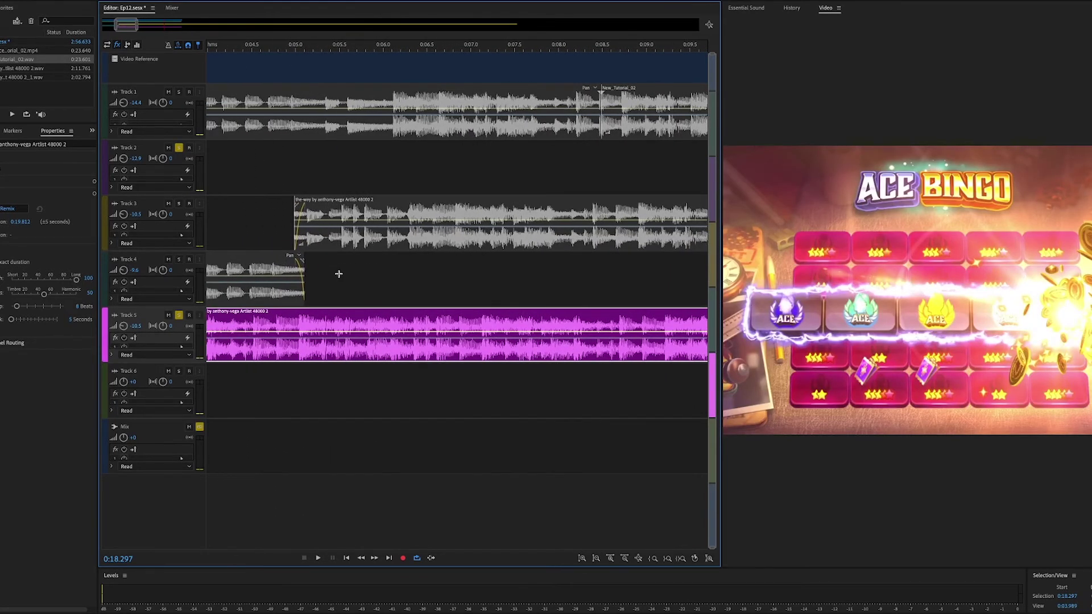
pyautogui.hscroll(-1, 389, 271)
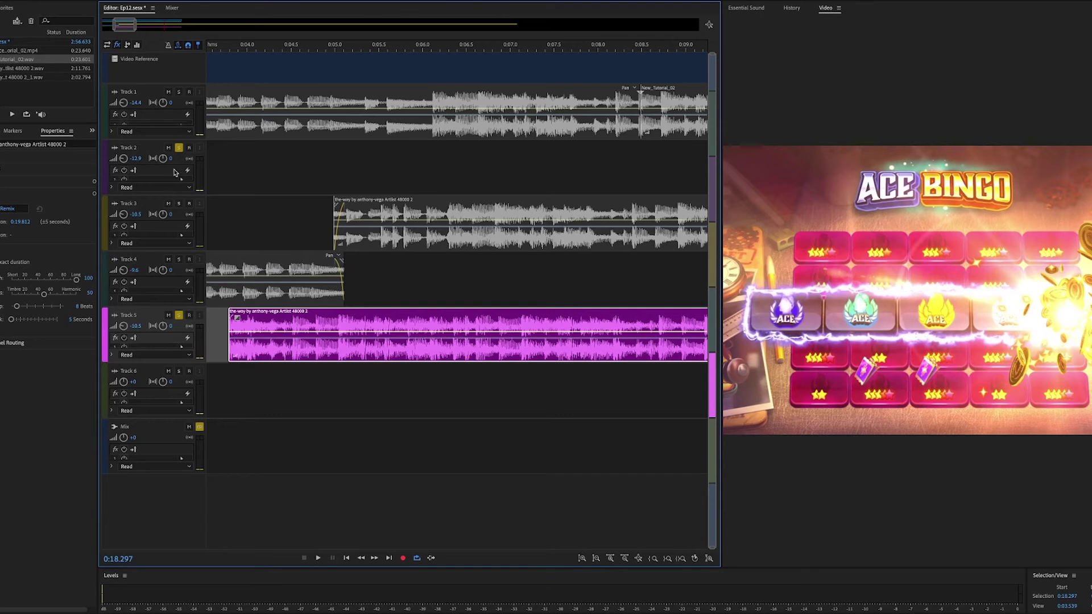
# Turn off solo on Tracks 2, 3 and 4, and play Track 5's clip from 0:03.732
pyautogui.click(179, 148)
pyautogui.click(224, 46)
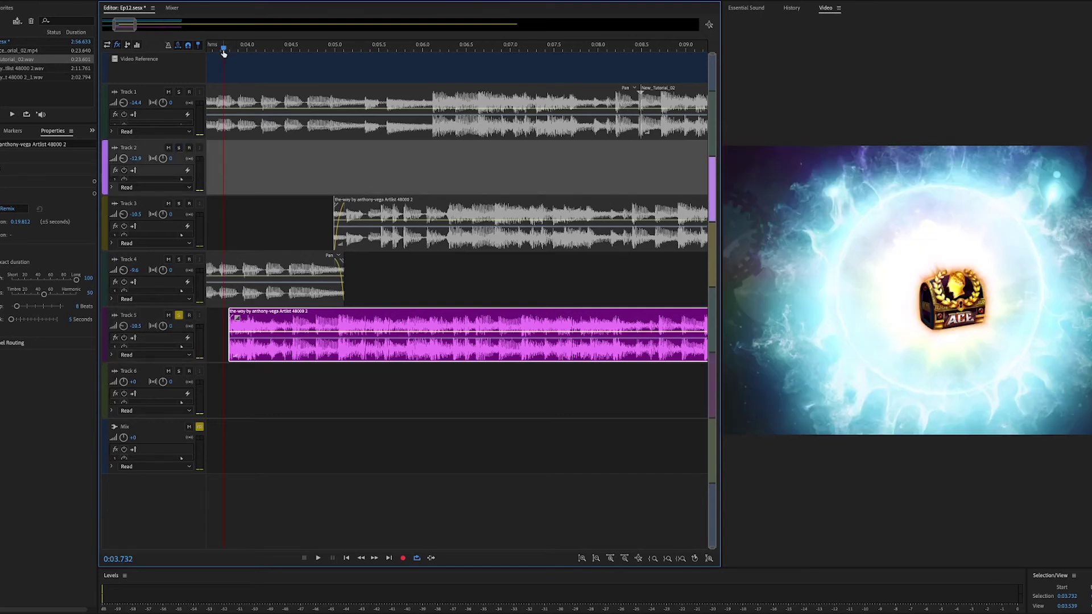
pyautogui.press('space')
pyautogui.scroll(-3, 398, 267)
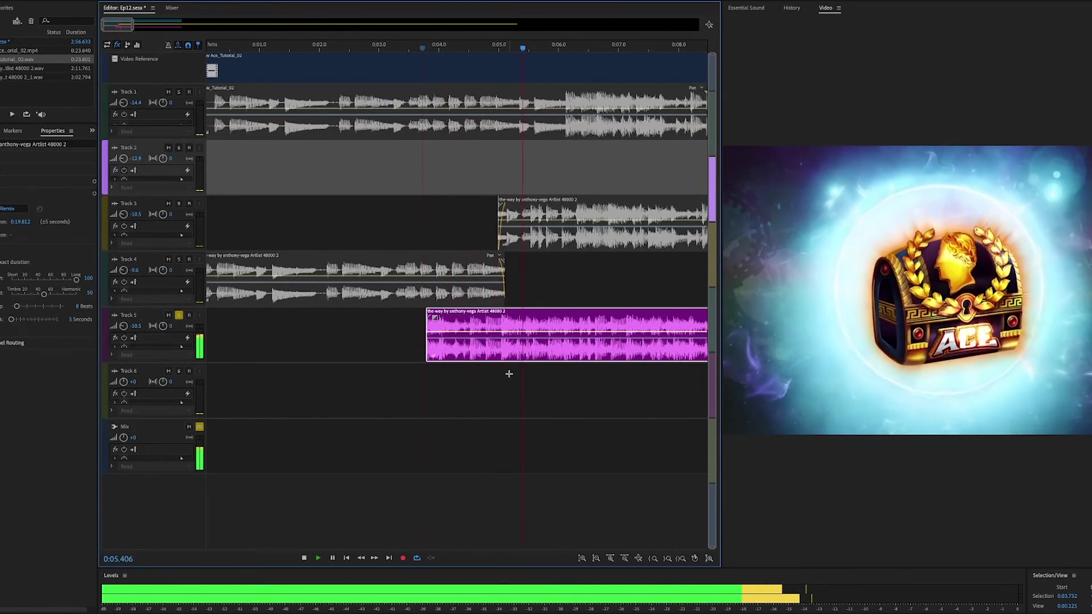
# Split Track 5's clip at the beat found at 0:06.572 and delete the part before the cut
pyautogui.click(573, 49)
pyautogui.press('space')
pyautogui.click(589, 49)
pyautogui.press('space')
pyautogui.press('space')
pyautogui.press('space')
pyautogui.press('space')
pyautogui.moveTo(635, 297); pyautogui.dragTo(619, 318)
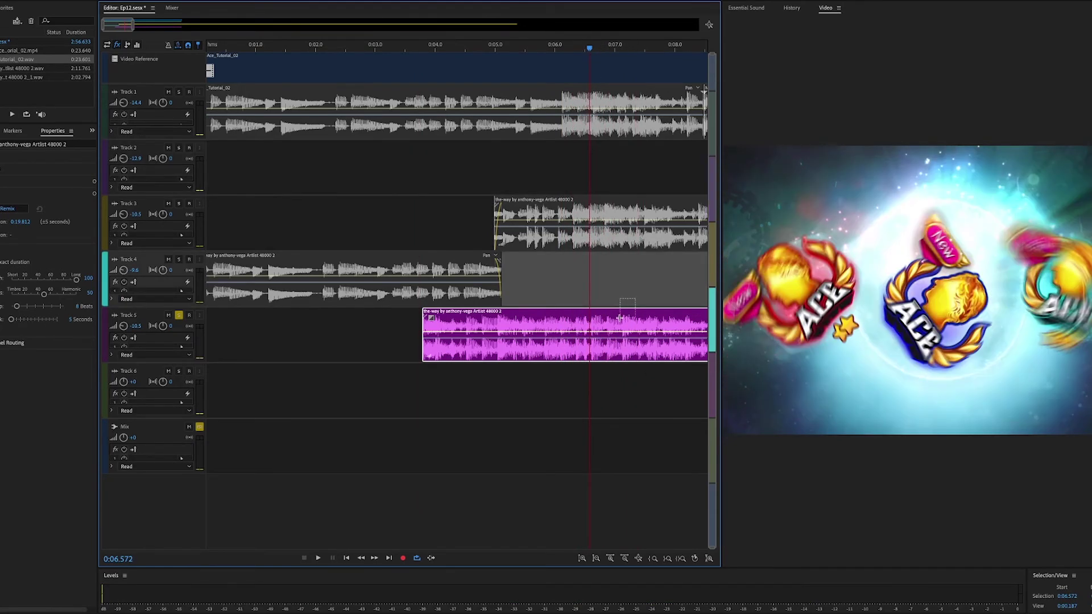
pyautogui.hotkey('ctrl', 'k')
pyautogui.click(560, 356)
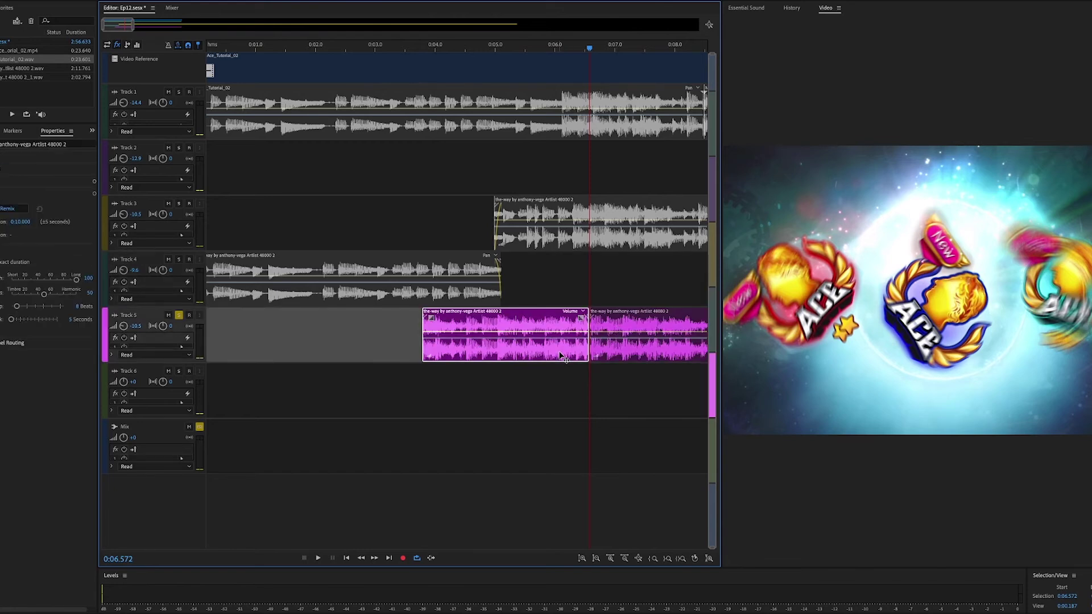
# Set the playhead at about 0:06.3, where Track 3's louder section begins, and solo Track 3 instead of Track 5
pyautogui.scroll(3, 455, 398)
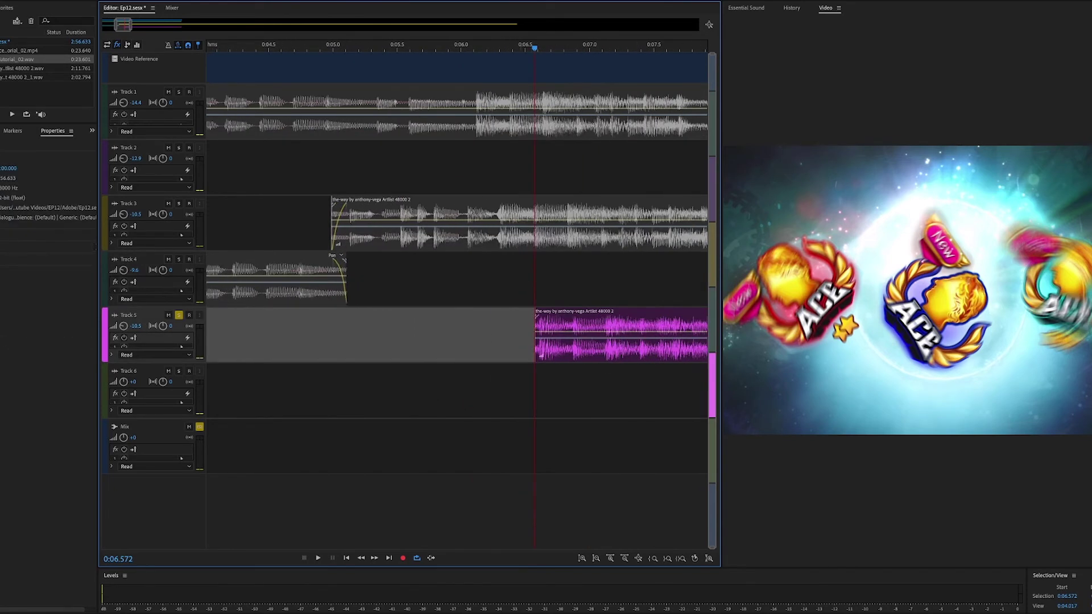
pyautogui.click(502, 50)
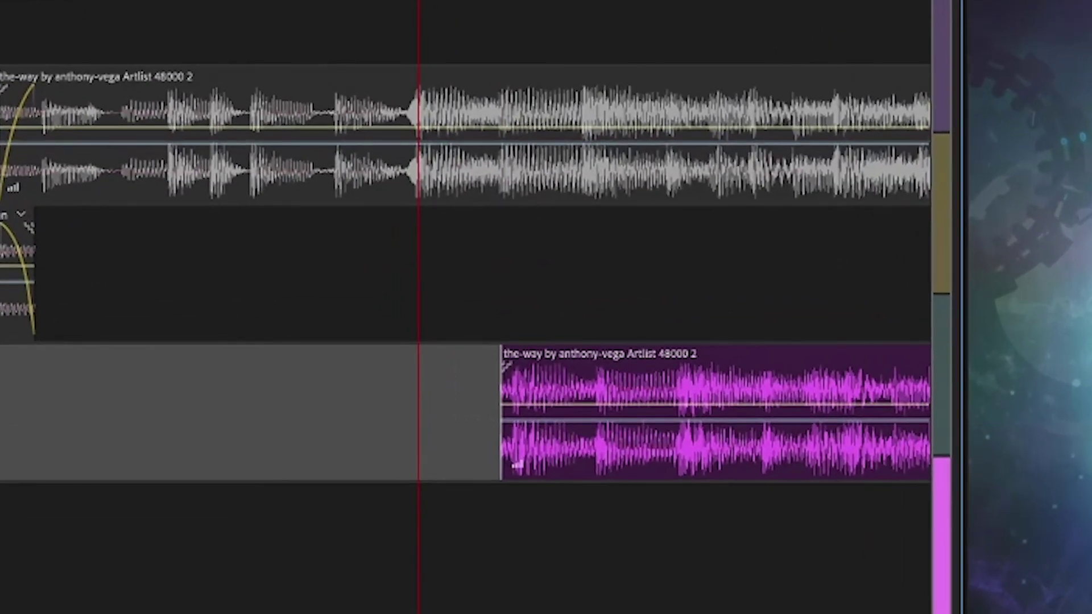
pyautogui.click(178, 203)
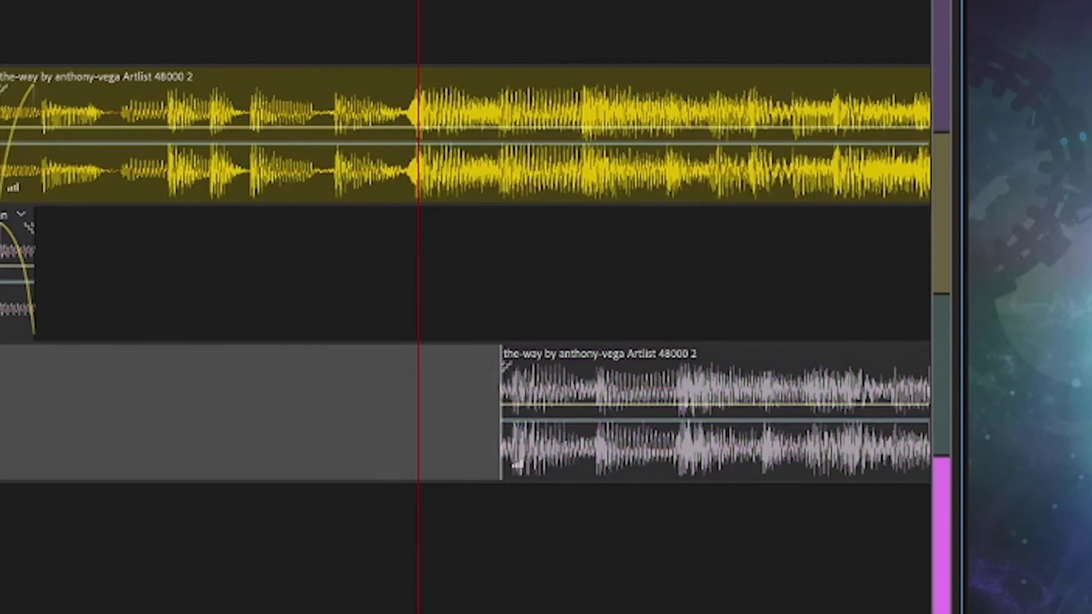
# Move Track 5's clip up to Track 4 at the playhead and nudge it earlier to align its beats with Track 3's waveform
pyautogui.moveTo(575, 434); pyautogui.dragTo(506, 290)
pyautogui.scroll(7, 500, 367)
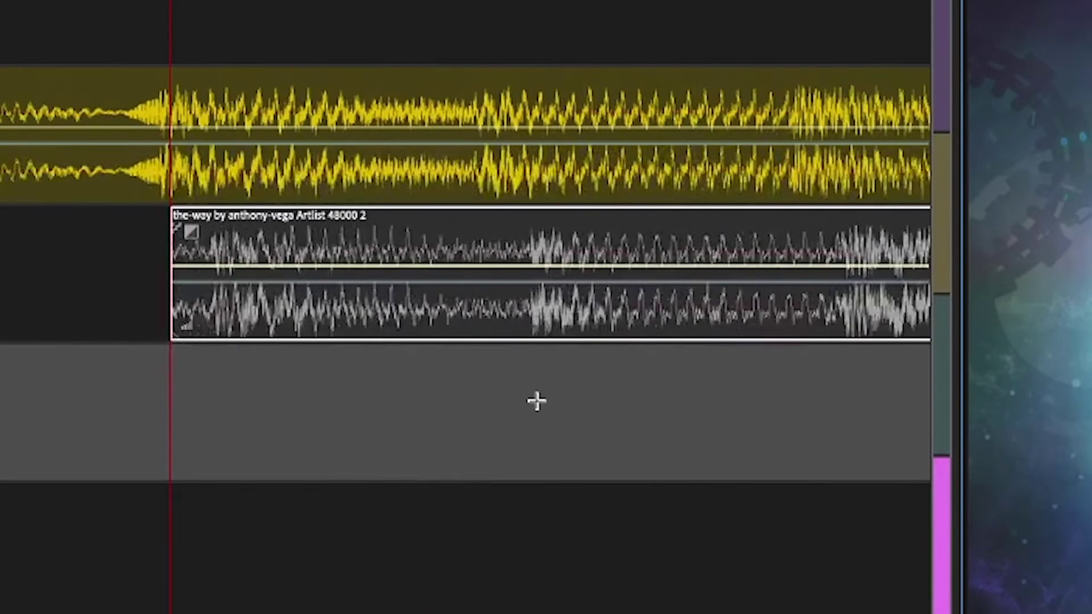
pyautogui.moveTo(625, 318); pyautogui.dragTo(556, 310)
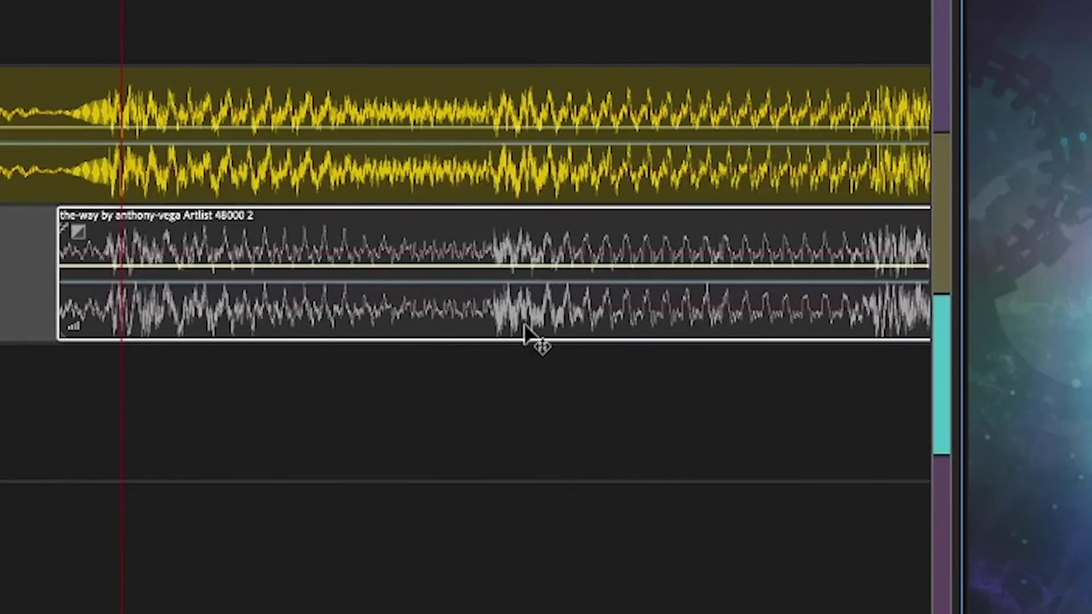
pyautogui.scroll(6, 574, 364)
pyautogui.hscroll(5, 493, 385)
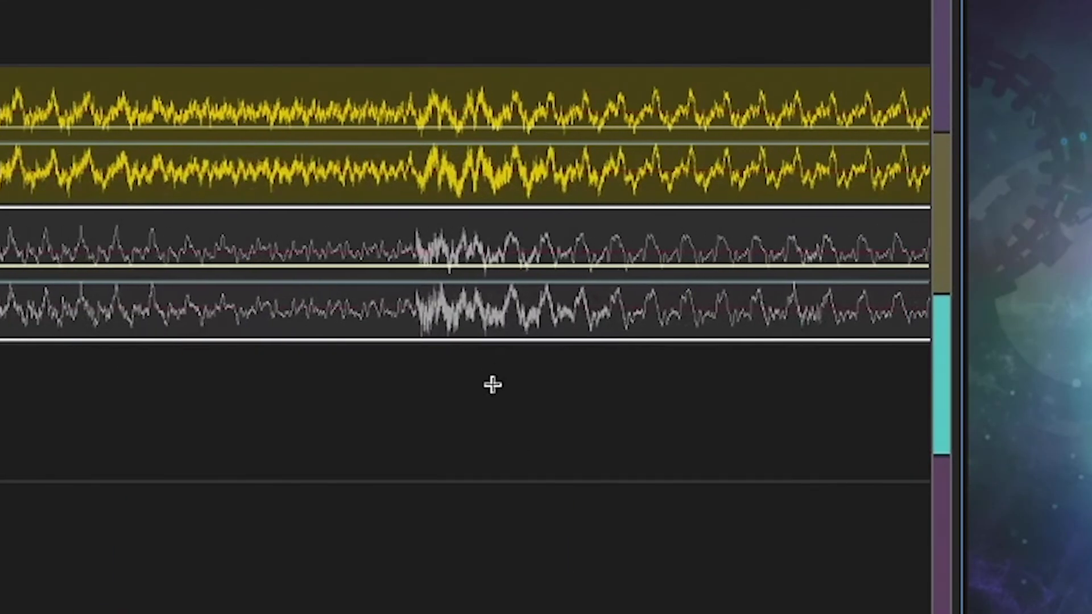
pyautogui.hscroll(5, 492, 385)
# Clear the remaining solo, split Track 3's clip at 0:06.938 and delete the part after the cut
pyautogui.scroll(-8, 554, 414)
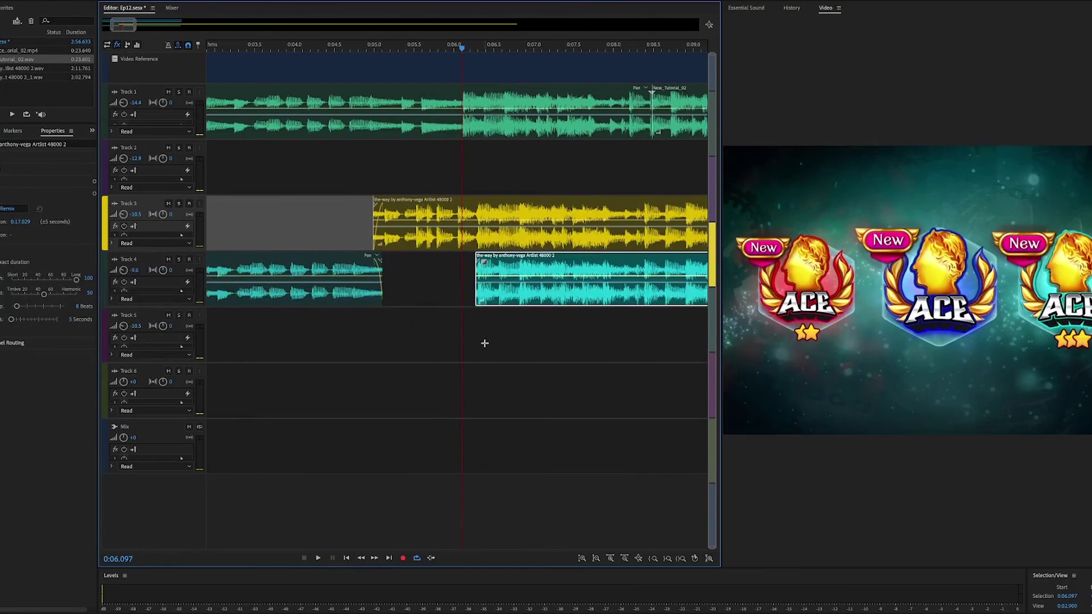
pyautogui.scroll(3, 485, 342)
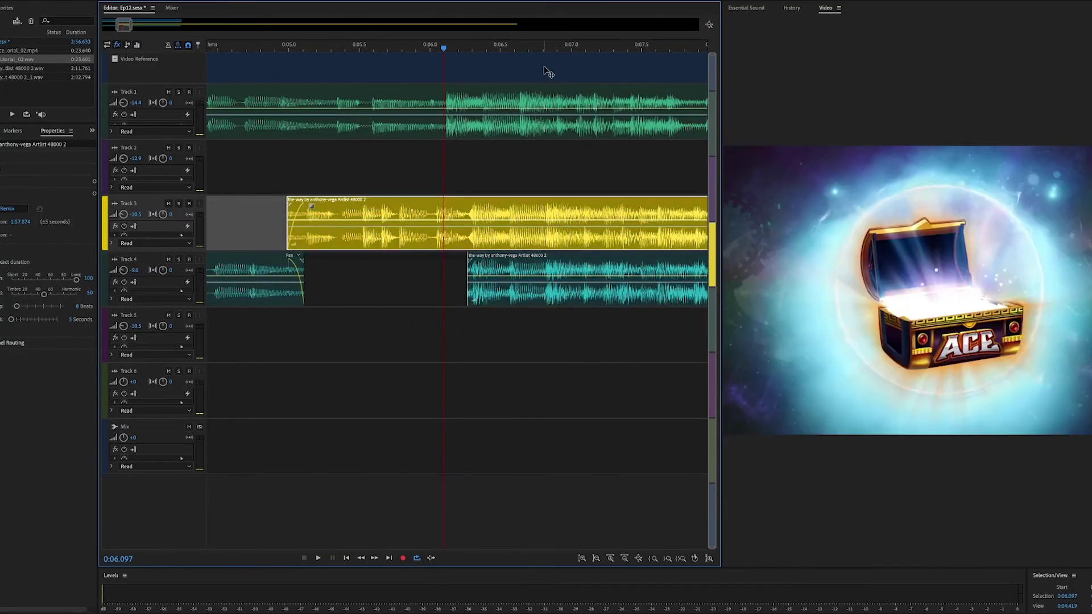
pyautogui.press('space')
pyautogui.click(620, 180)
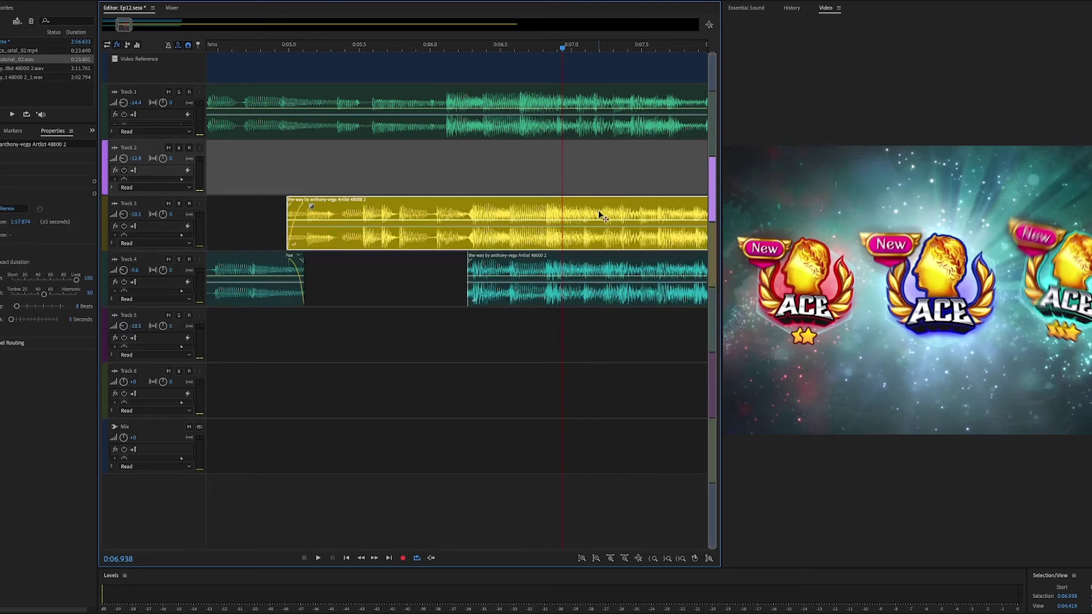
pyautogui.hotkey('ctrl', 'k')
pyautogui.click(627, 243)
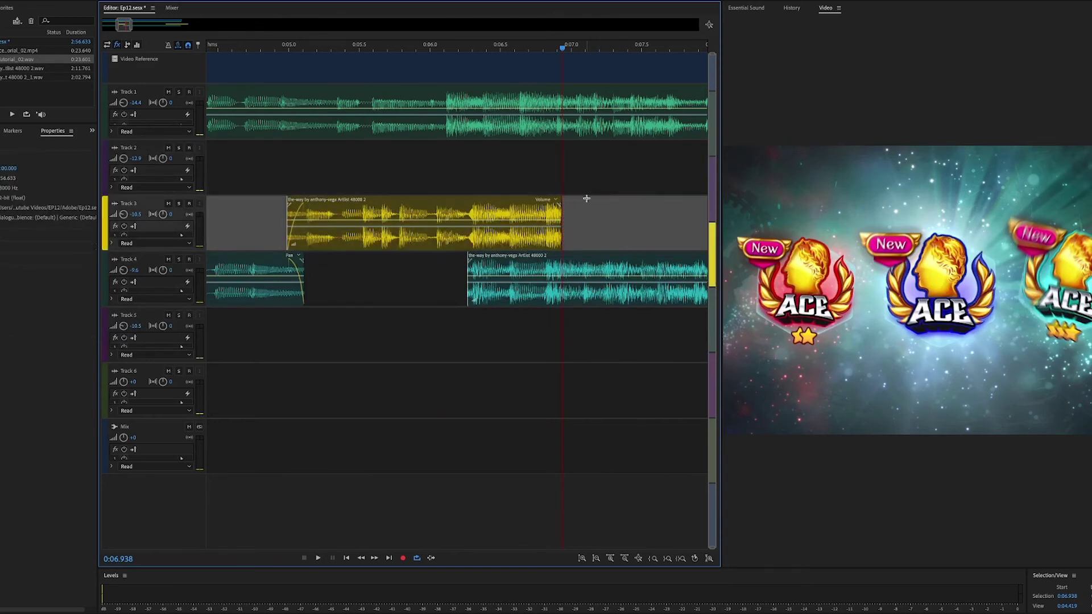
# Try trimming the end of Track 3's clip back to the start of Track 4's second clip
pyautogui.scroll(1, 505, 173)
pyautogui.scroll(-1, 500, 174)
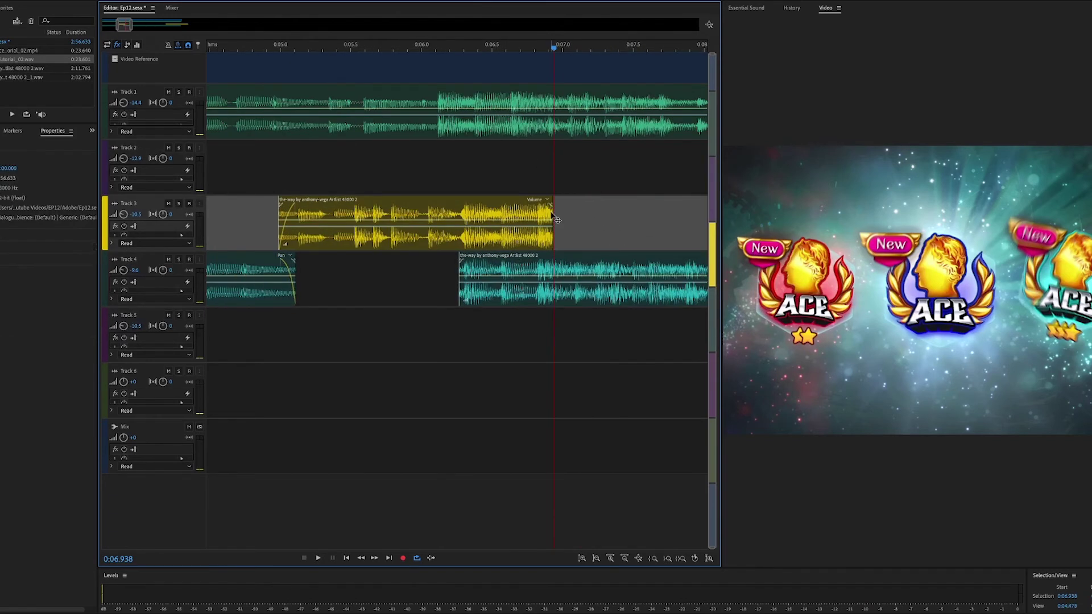
pyautogui.moveTo(551, 213); pyautogui.dragTo(459, 213)
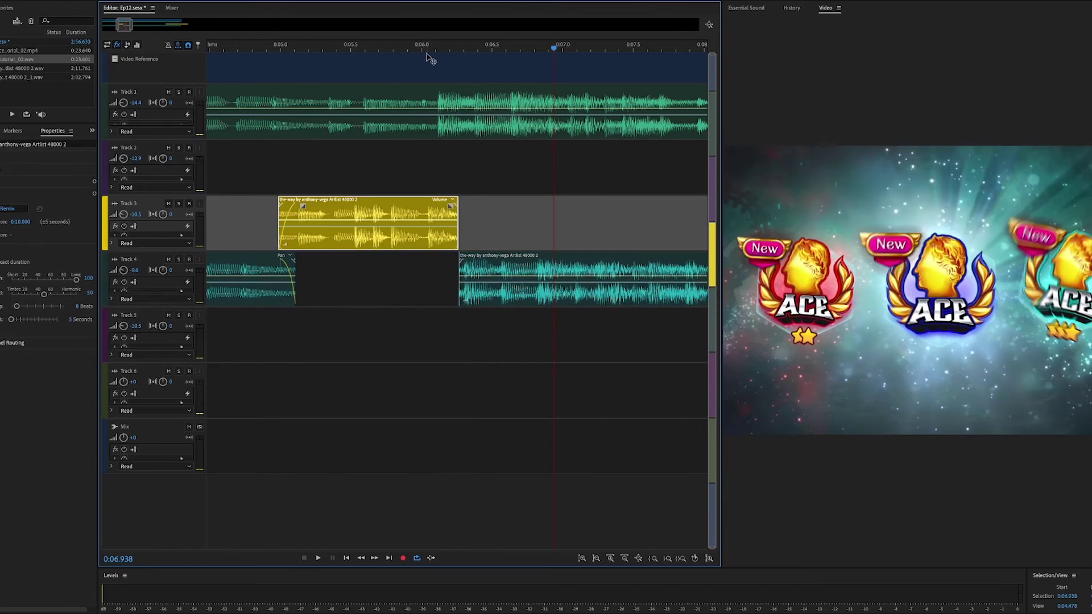
# Mute Track 1 and play the cut from Track 3 to Track 4 starting at 0:05.820
pyautogui.click(396, 50)
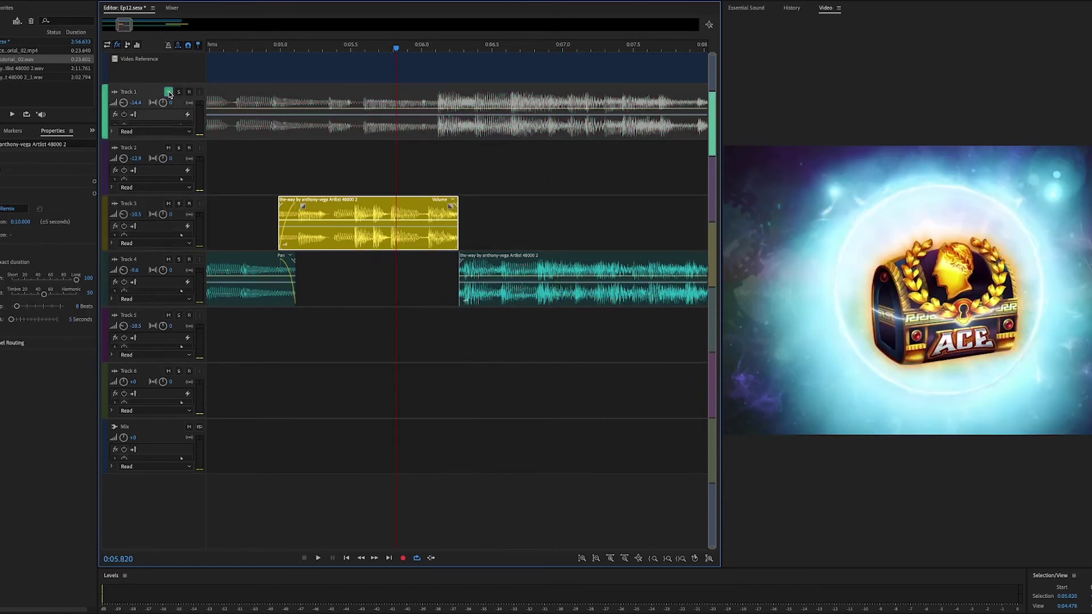
pyautogui.press('space')
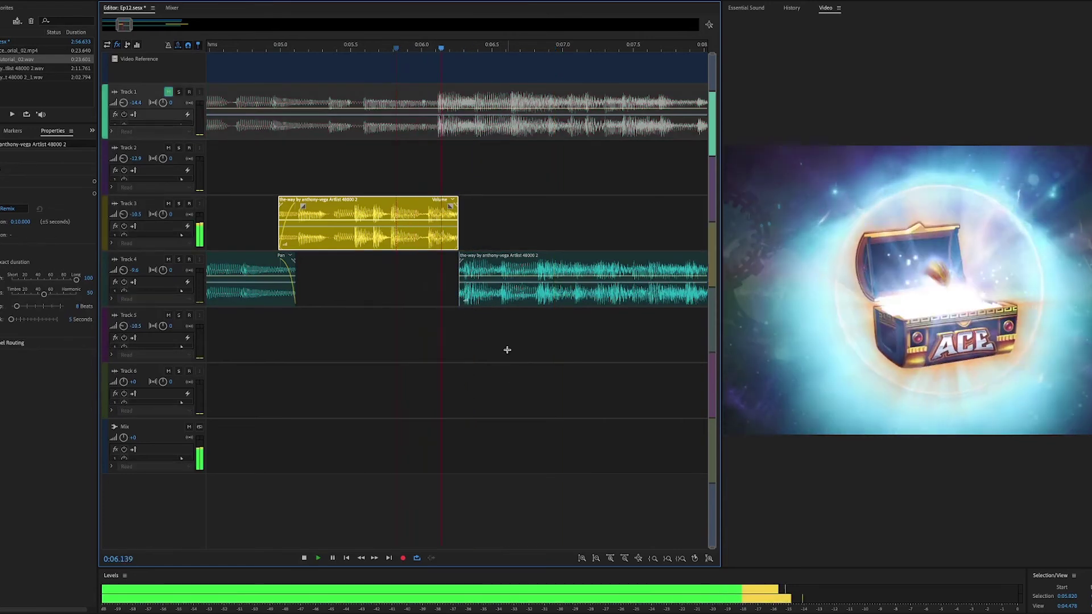
pyautogui.press('space')
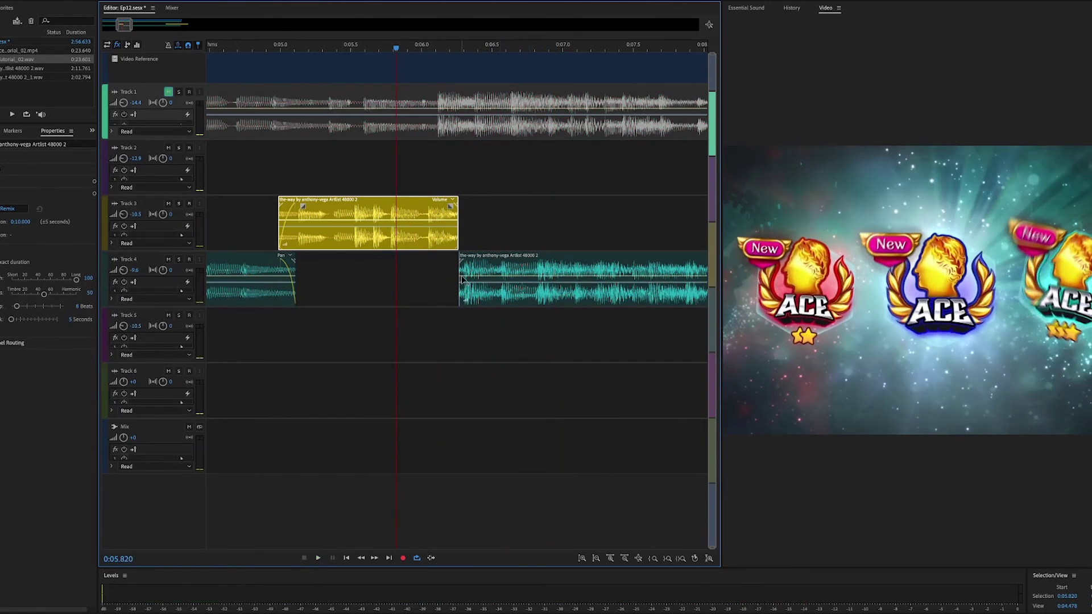
pyautogui.press('space')
pyautogui.press('space')
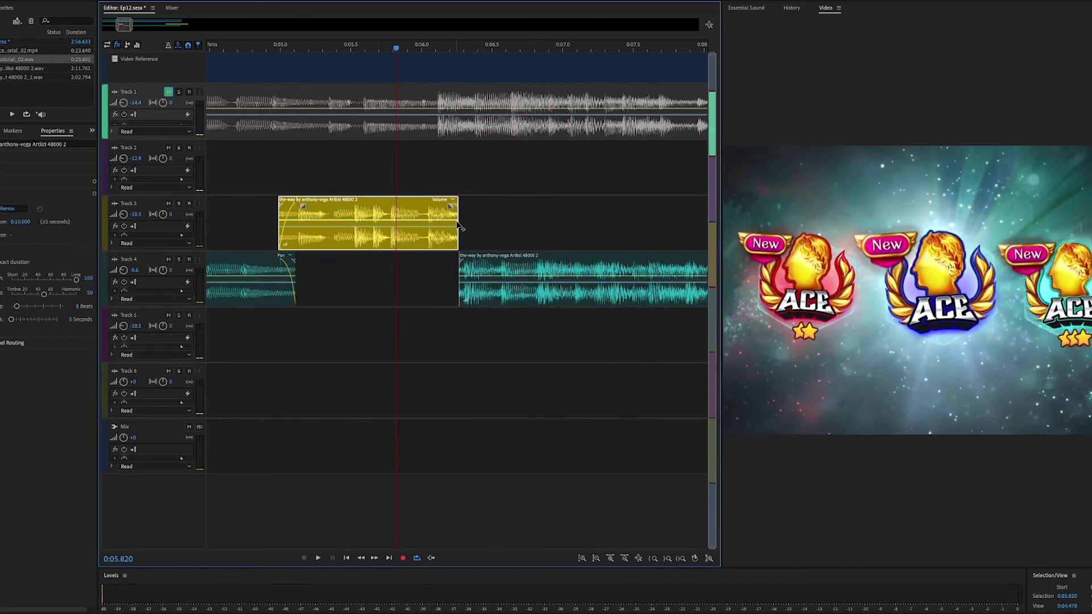
# Extend the end of Track 3's clip to about 0:06.95 and crossfade it into Track 4's second clip with a fade-out and fade-in
pyautogui.moveTo(457, 215); pyautogui.dragTo(555, 222)
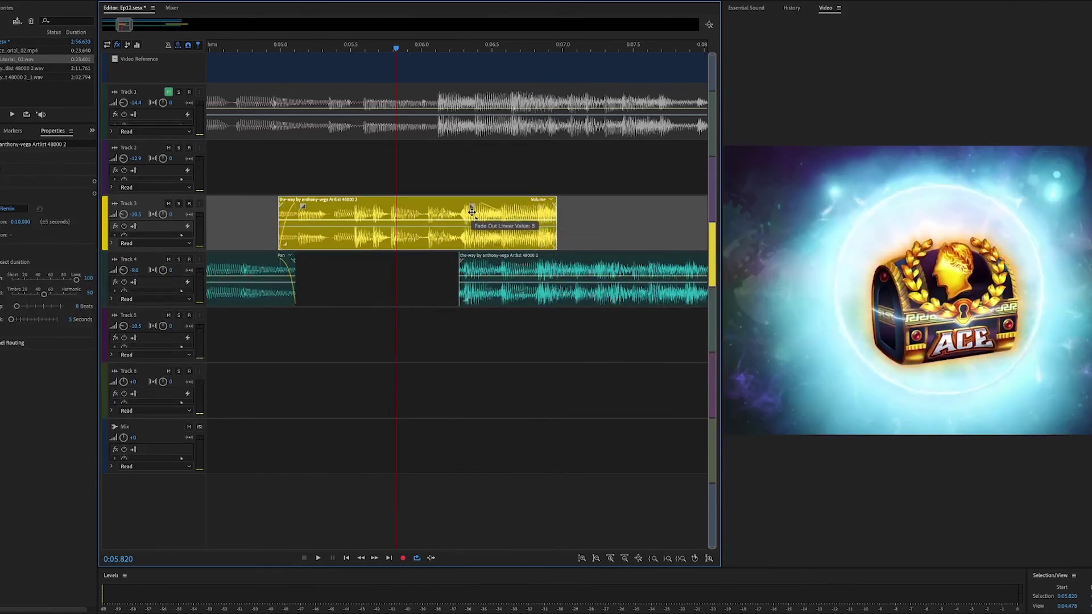
pyautogui.moveTo(461, 258); pyautogui.dragTo(546, 263)
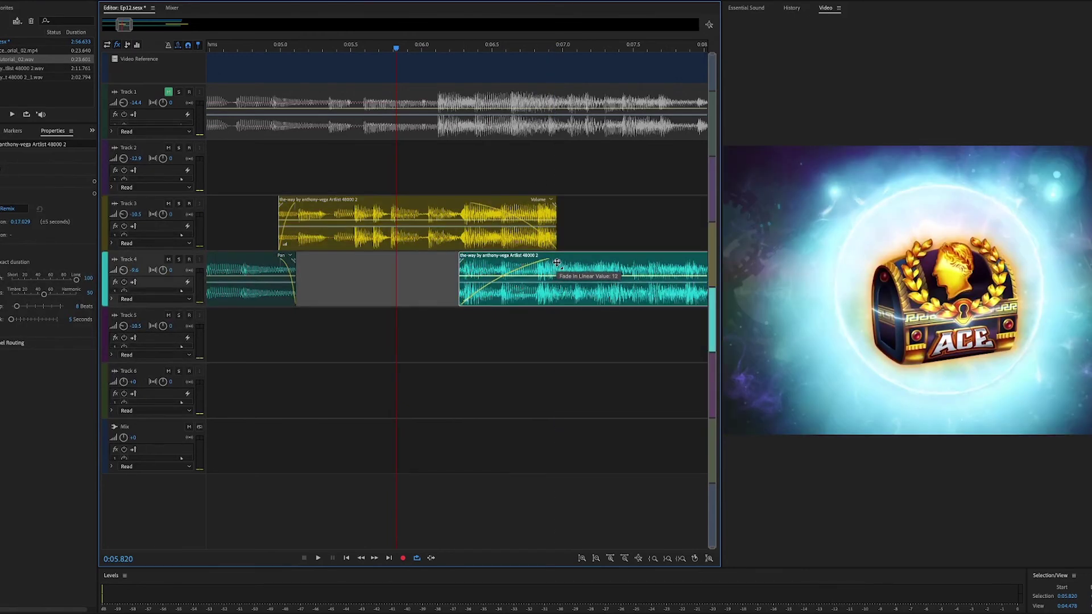
# Delete the leftover clip on Track 3 that starts at about 0:18.8, keeping the short clip near 0:05
pyautogui.click(475, 243)
pyautogui.click(548, 301)
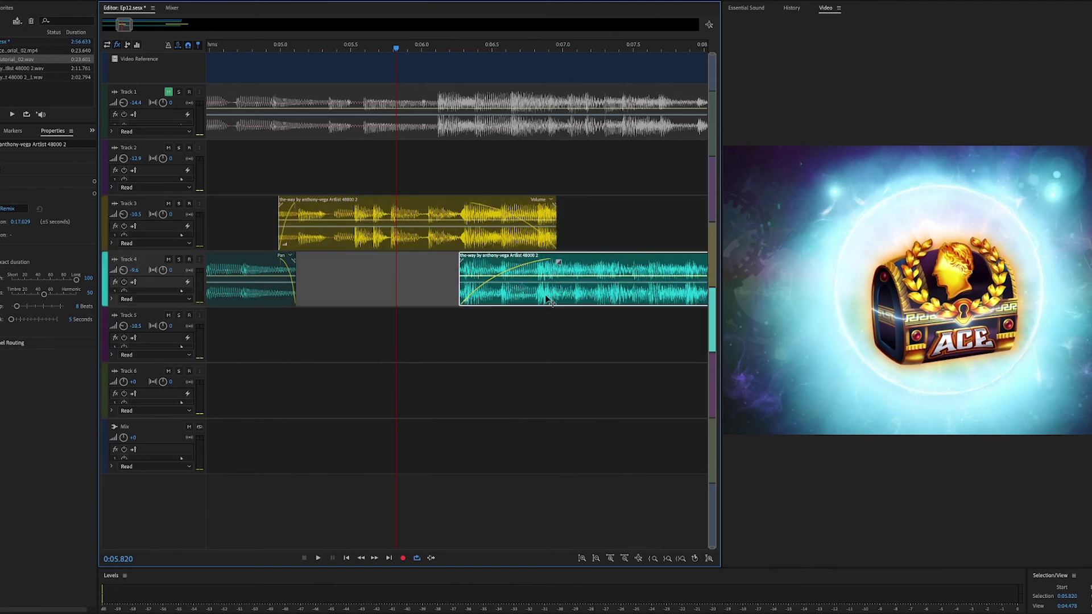
pyautogui.scroll(3, 484, 332)
pyautogui.scroll(-4, 517, 341)
pyautogui.scroll(-5, 517, 341)
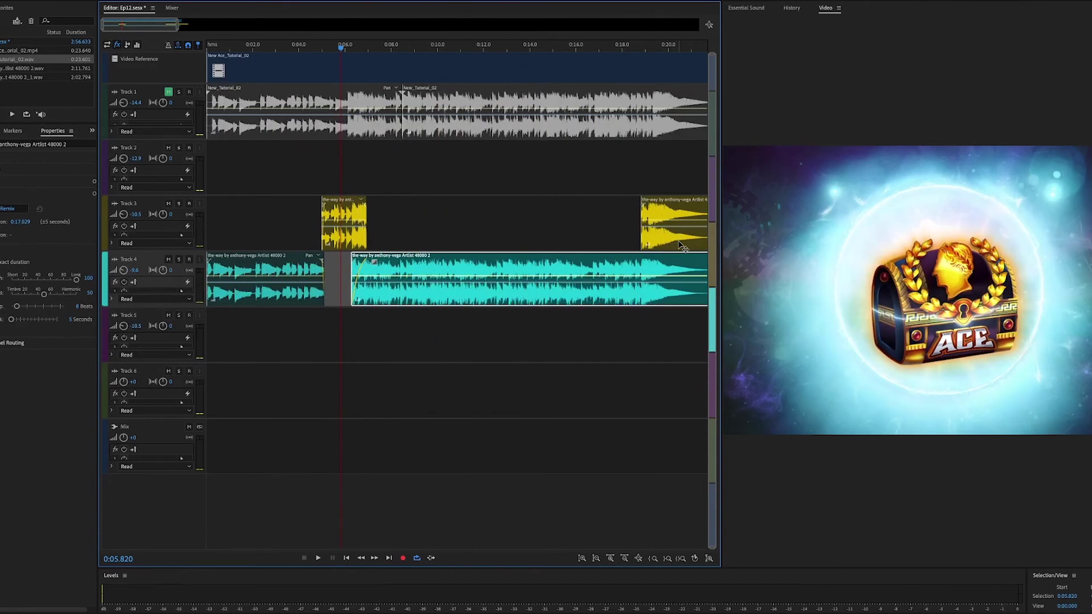
pyautogui.click(682, 246)
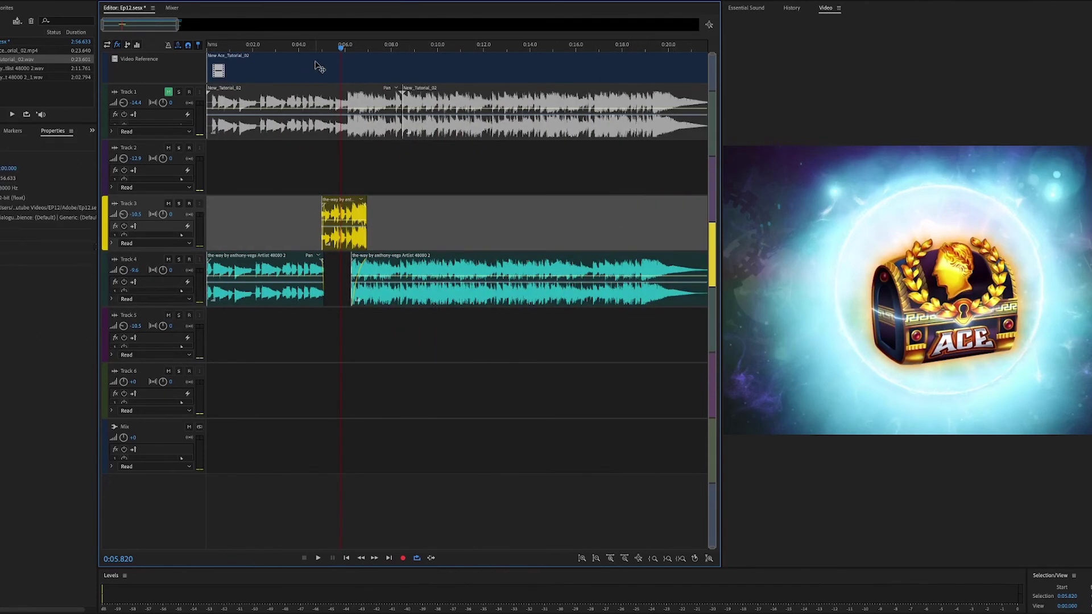
# Play the edited music from 0:05.485 through the crossfades to its ending, checking it against the video
pyautogui.click(333, 48)
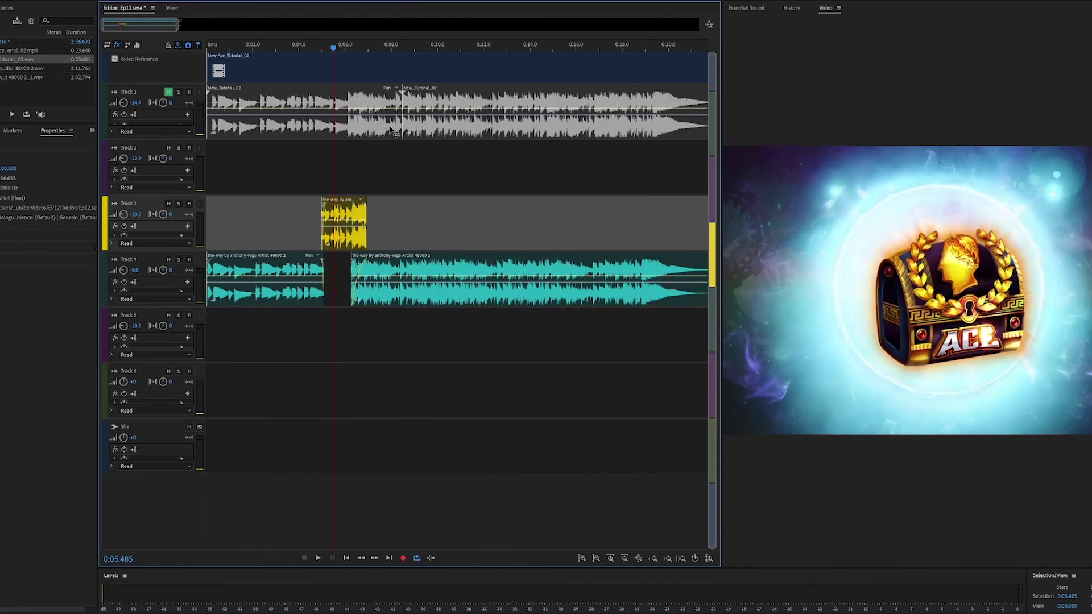
pyautogui.press('space')
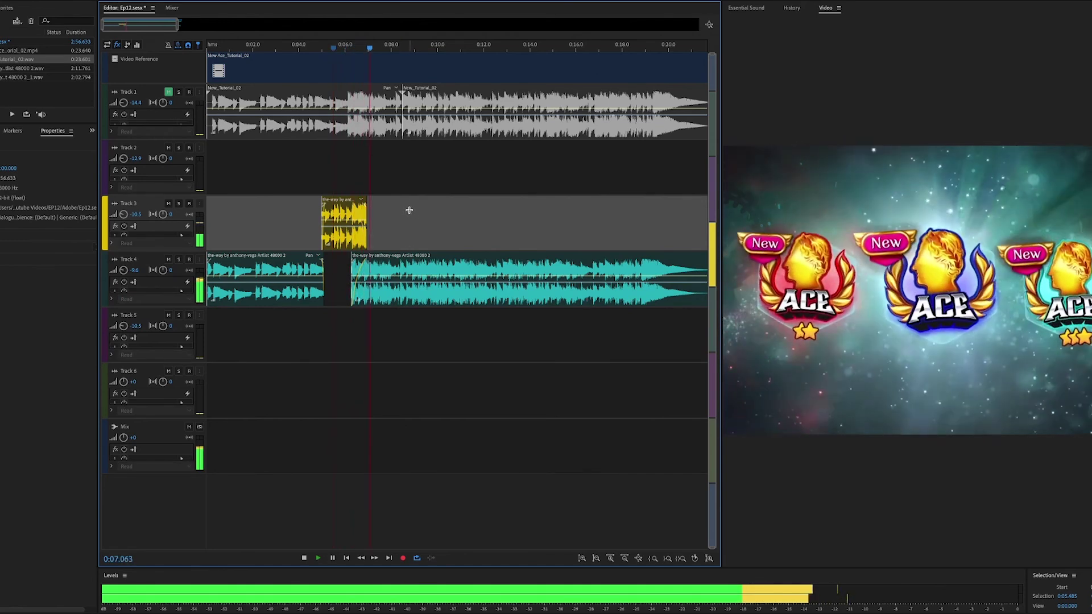
pyautogui.scroll(1, 335, 172)
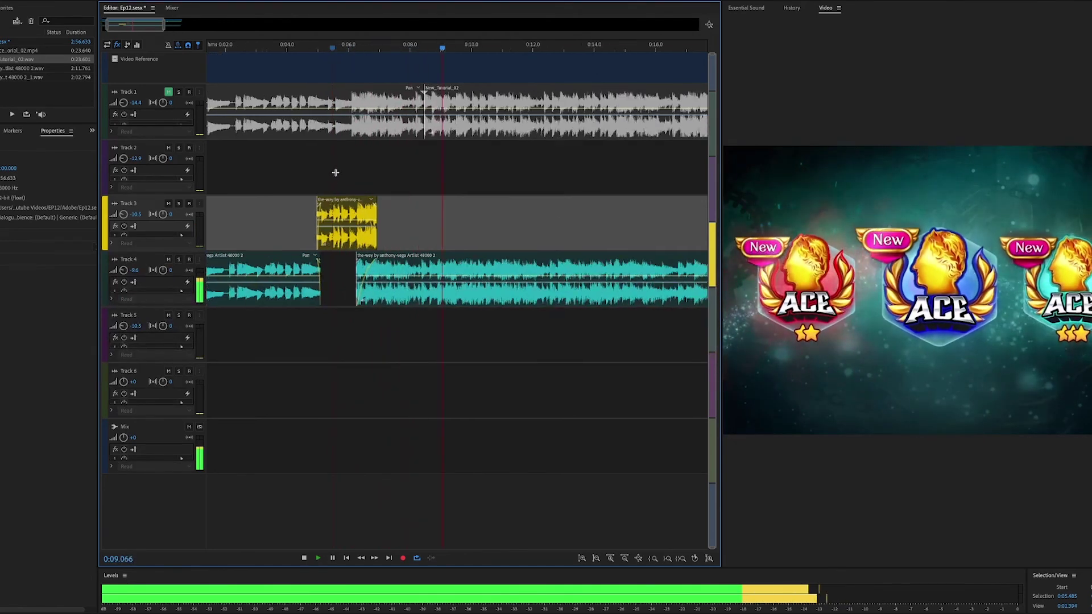
pyautogui.scroll(1, 338, 173)
pyautogui.scroll(-3, 373, 191)
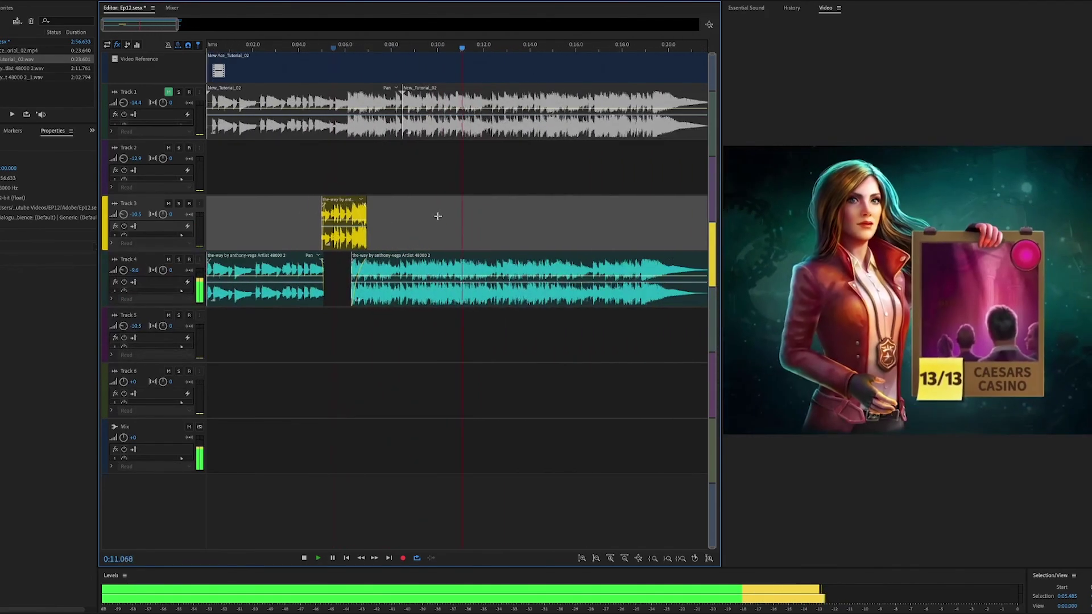
pyautogui.scroll(-1, 439, 212)
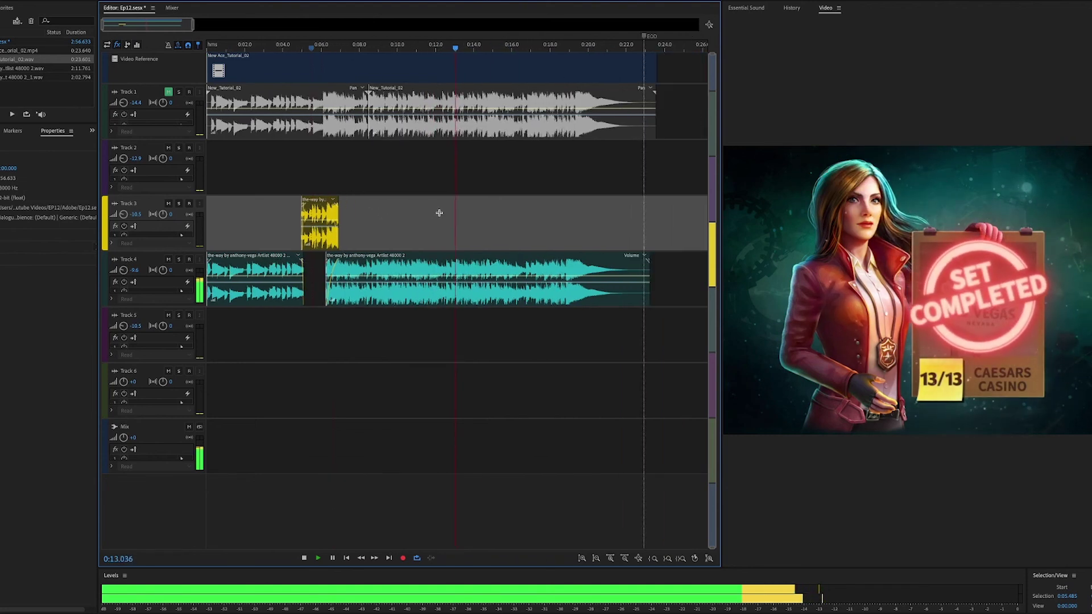
pyautogui.scroll(1, 457, 227)
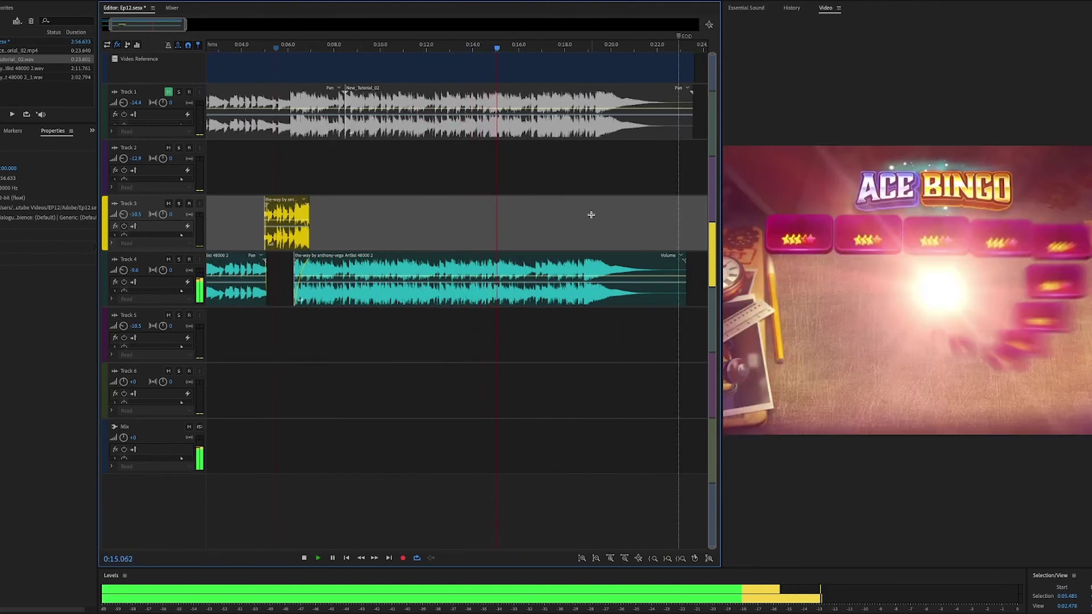
pyautogui.scroll(1, 580, 219)
pyautogui.scroll(1, 573, 224)
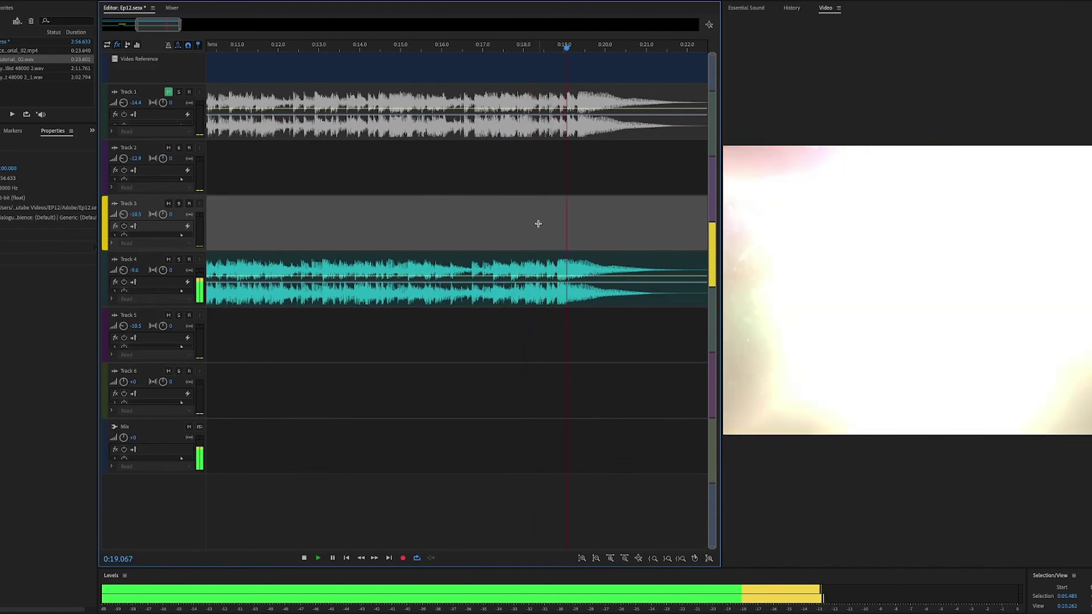
pyautogui.scroll(-3, 552, 224)
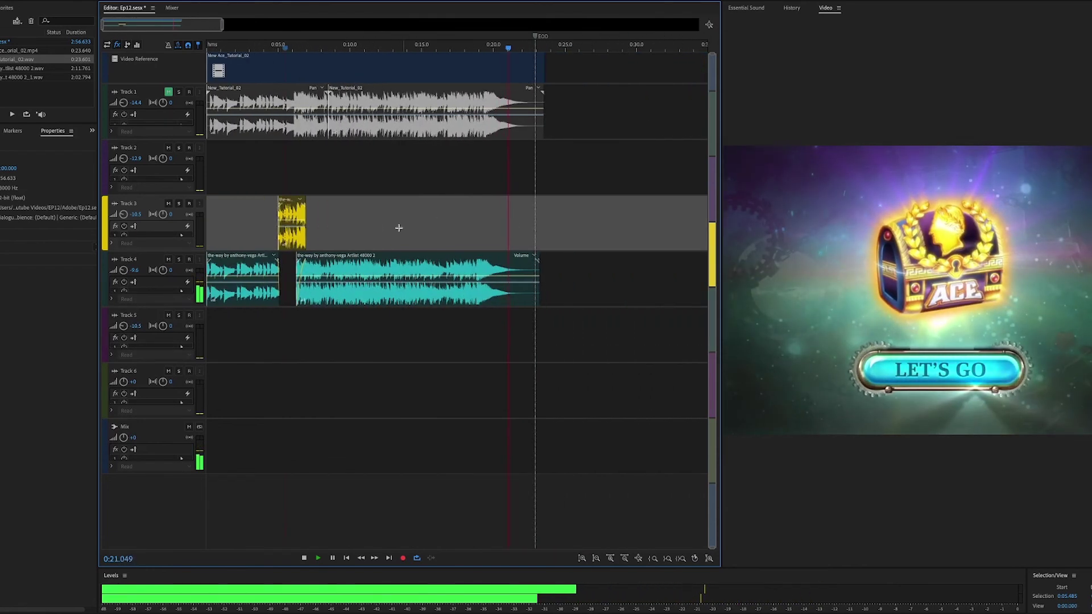